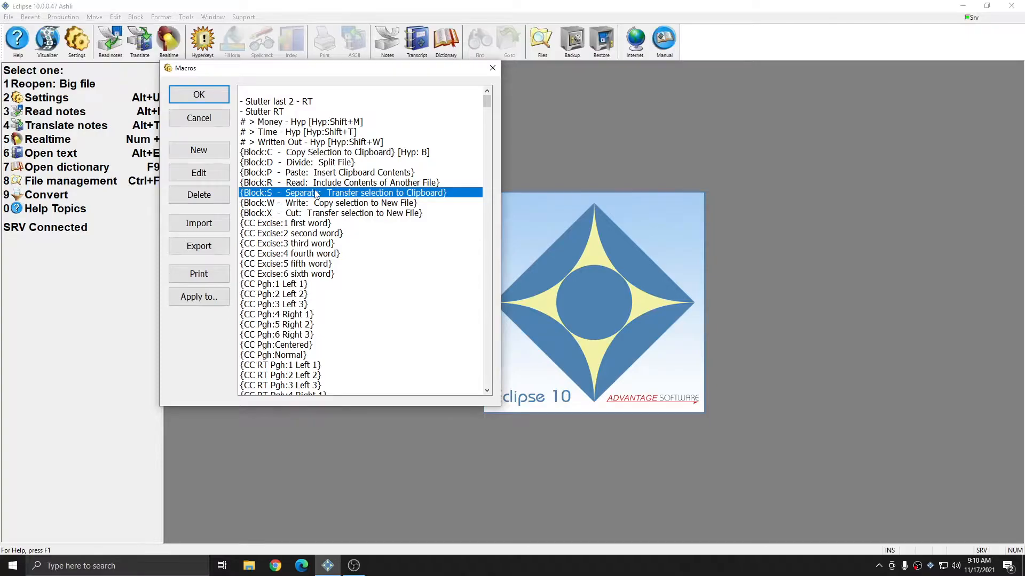
Step: Open the macro "Fix last untran - RT" from the macro list for editing
{"action": "scroll", "coordinate": [324, 218], "scroll_direction": "down", "scroll_amount": 1}
{"action": "scroll", "coordinate": [324, 217], "scroll_direction": "down", "scroll_amount": 10}
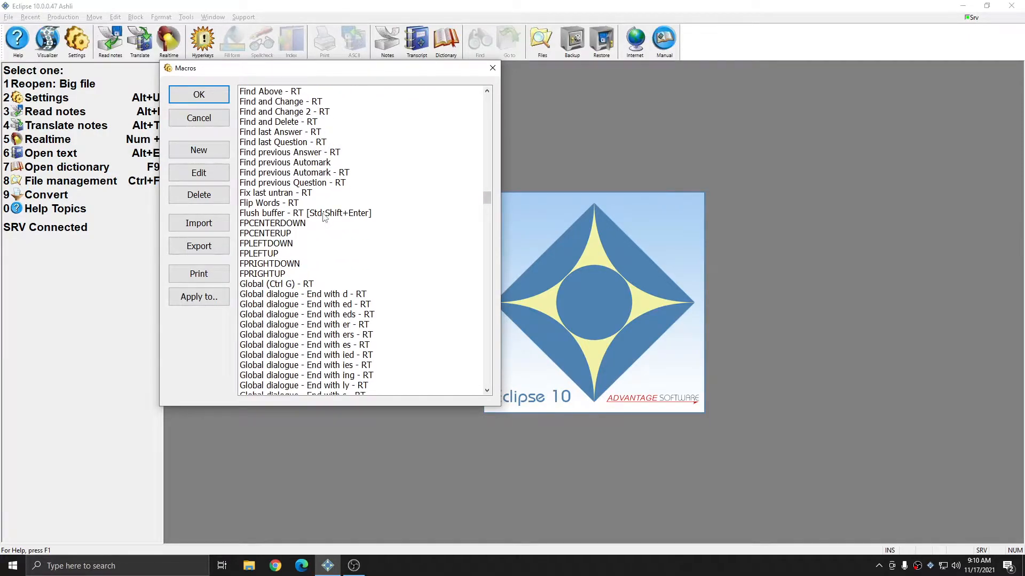
{"action": "left_click", "coordinate": [280, 194]}
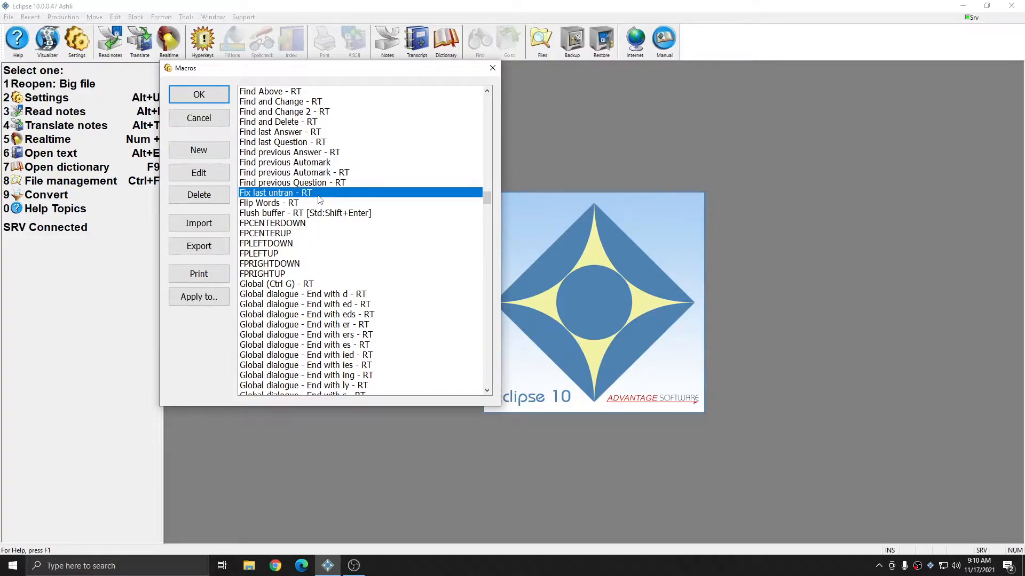
{"action": "left_click", "coordinate": [197, 173]}
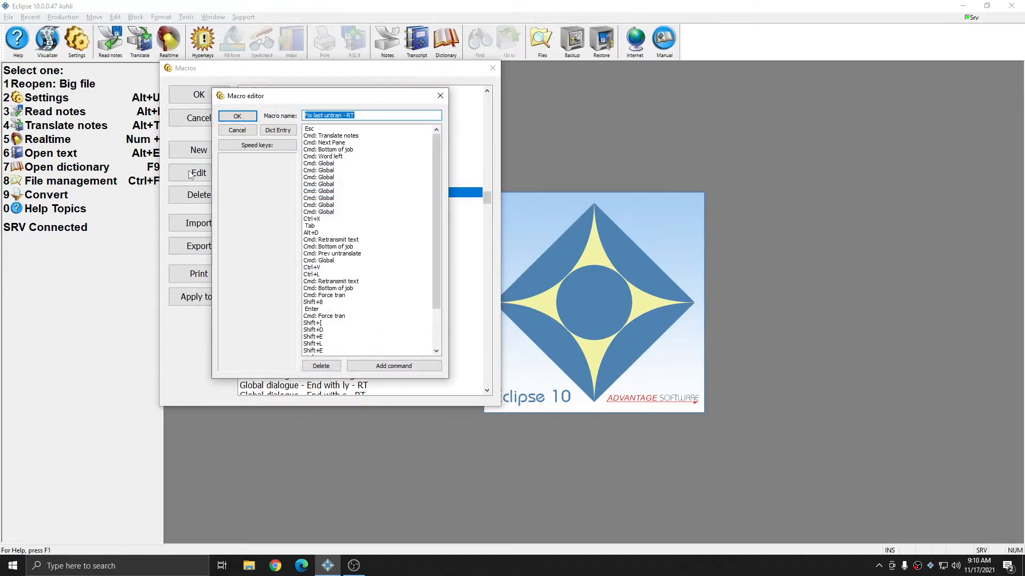
Step: Add a main dictionary entry assigning the steno TPEUBGS TPEUBGS to {M:Fix last untran - RT}, and save the macro settings
{"action": "left_click", "coordinate": [288, 133]}
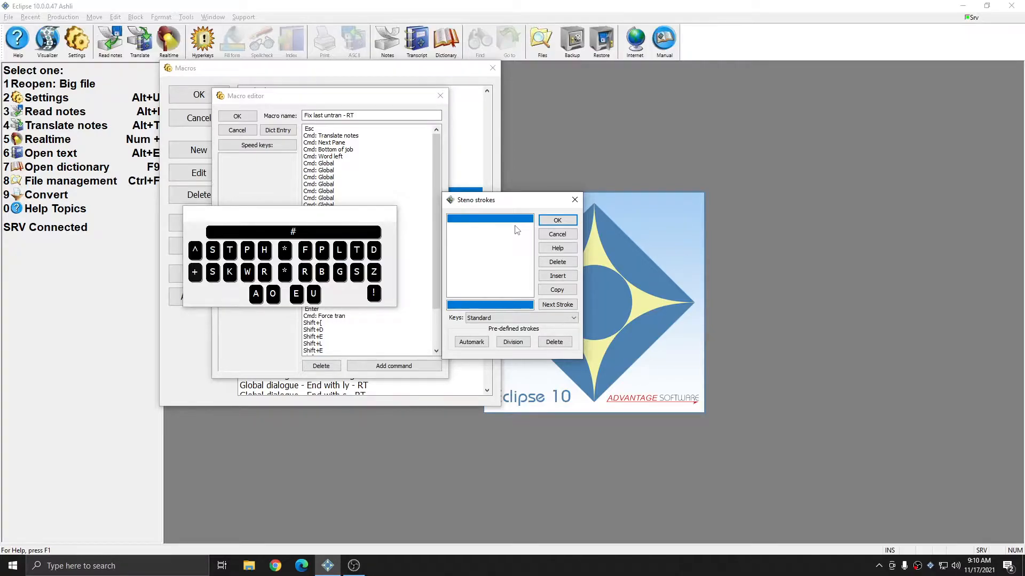
{"action": "type", "text": "TPEUBGS TPEUBGS"}
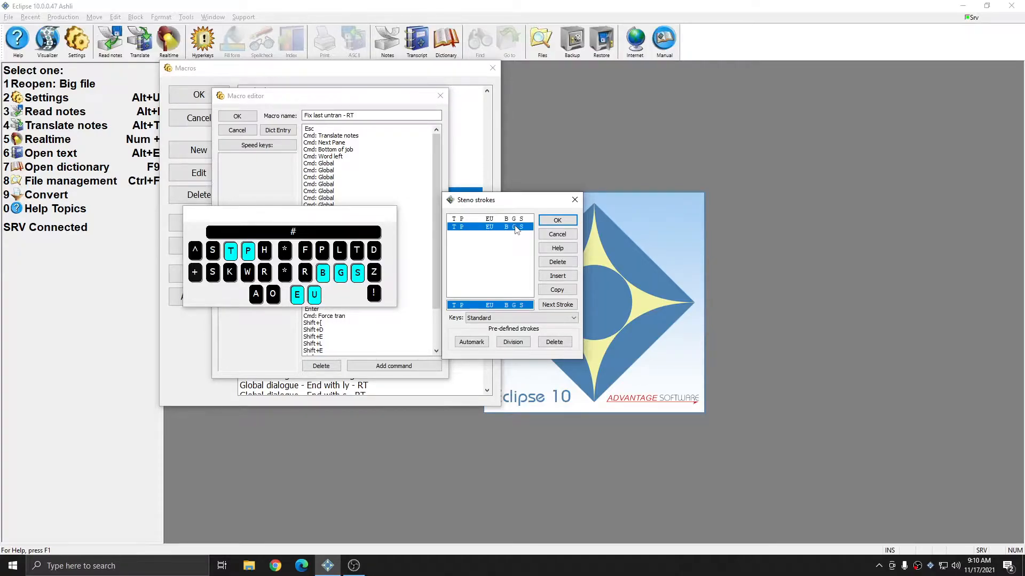
{"action": "key", "text": "Return"}
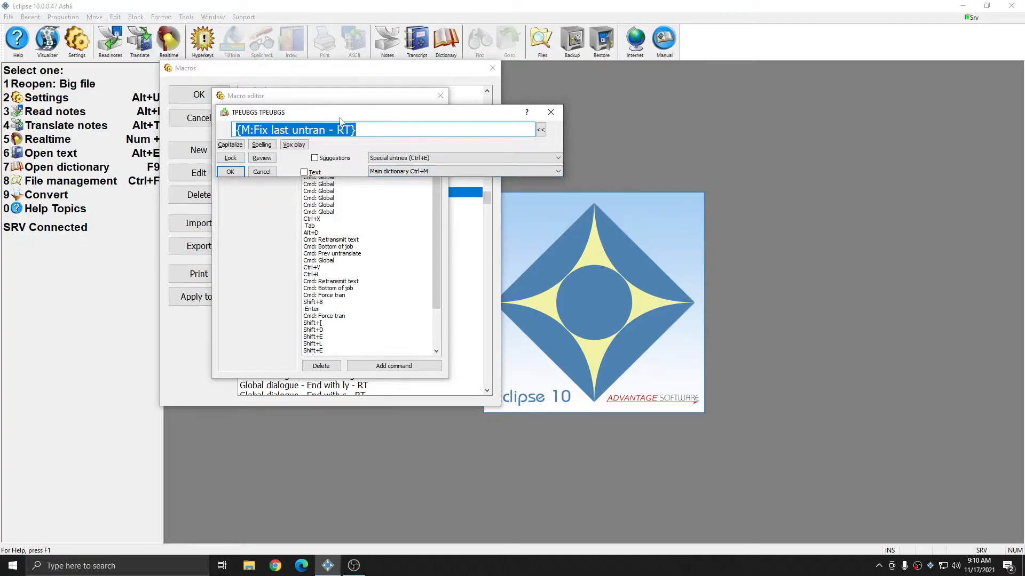
{"action": "left_click_drag", "start_coordinate": [408, 132], "coordinate": [197, 127]}
{"action": "left_click", "coordinate": [387, 133]}
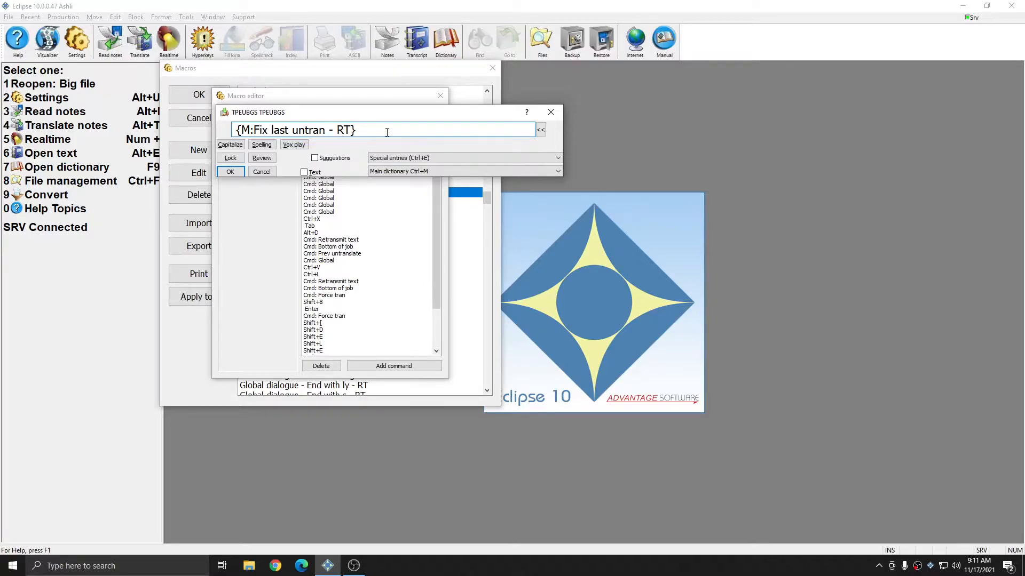
{"action": "key", "text": "Return"}
{"action": "left_click", "coordinate": [238, 117]}
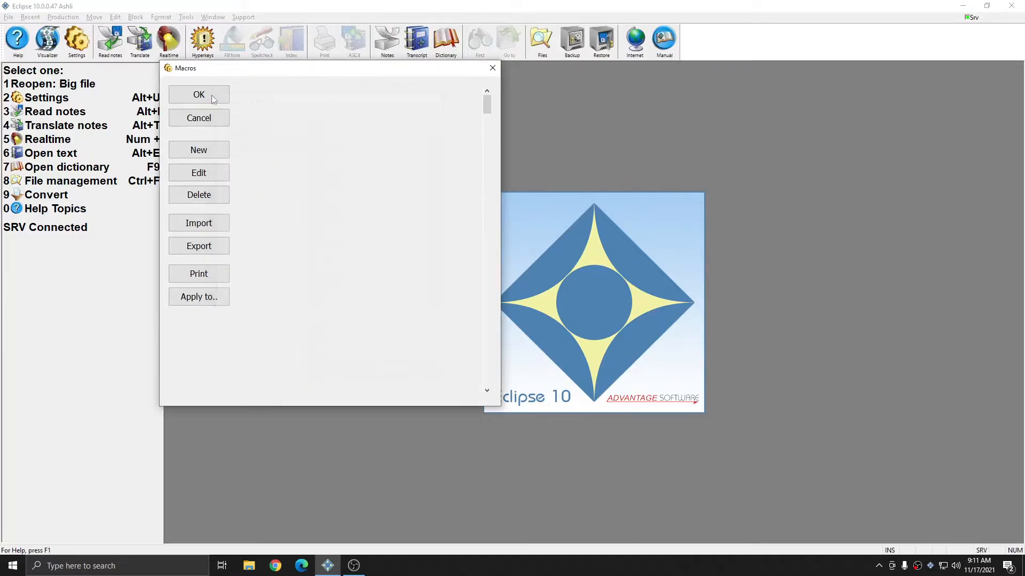
{"action": "left_click", "coordinate": [214, 97]}
{"action": "left_click", "coordinate": [274, 328]}
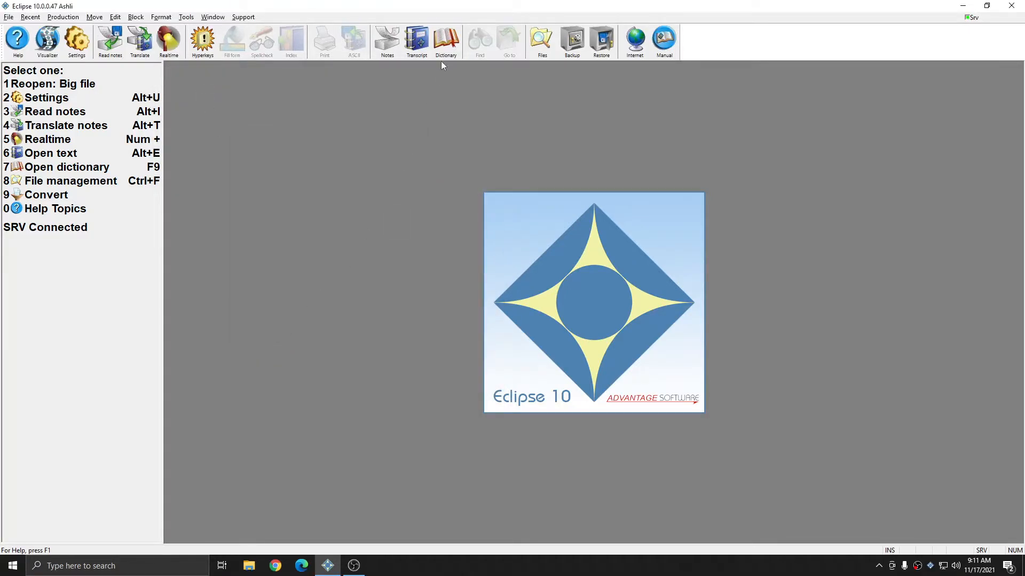
Step: Search the main dictionary for macro entries, check the Fix last untran - RT entry, and close the dictionary
{"action": "left_click", "coordinate": [445, 48]}
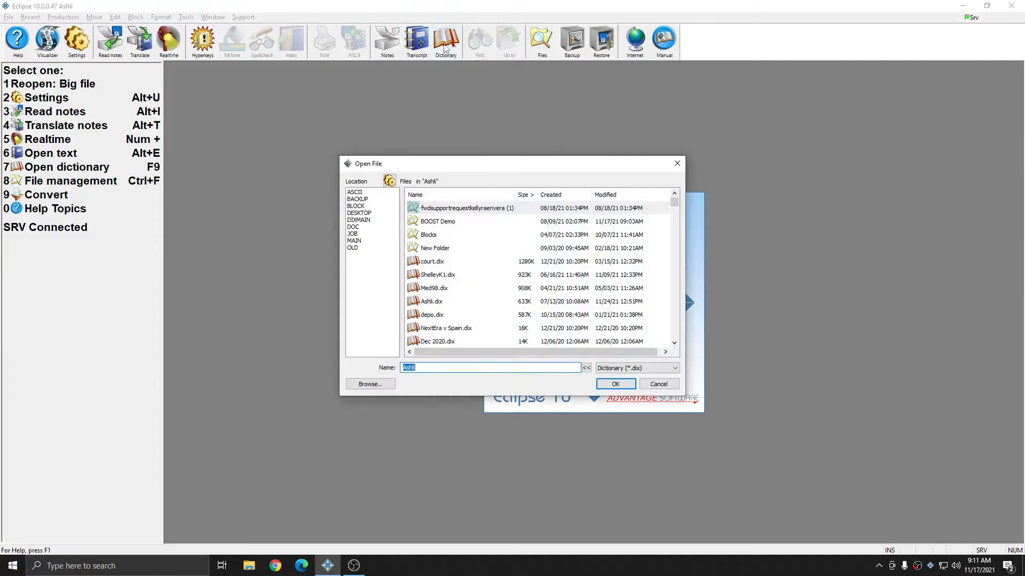
{"action": "key", "text": "Return"}
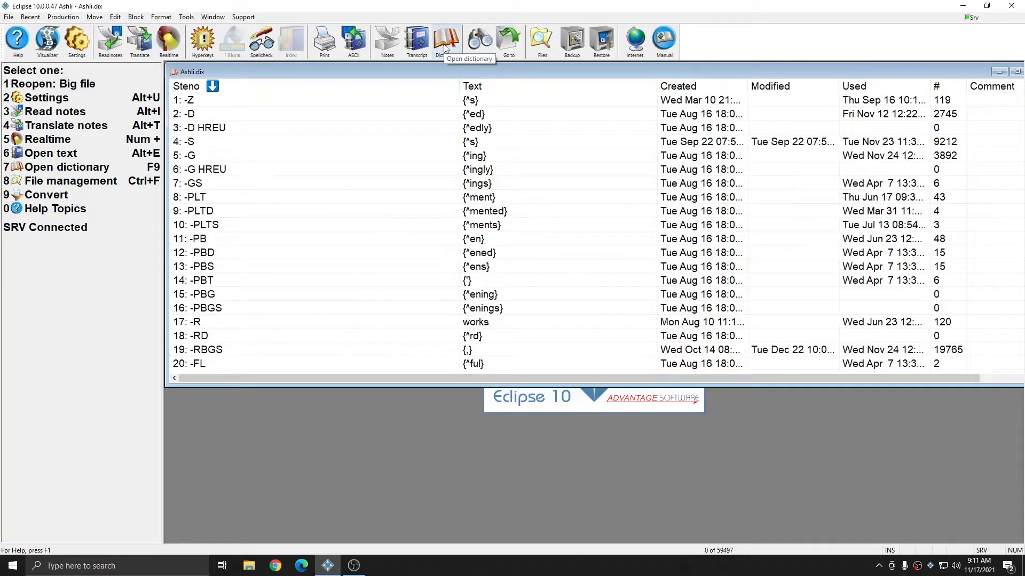
{"action": "key", "text": "ctrl+f"}
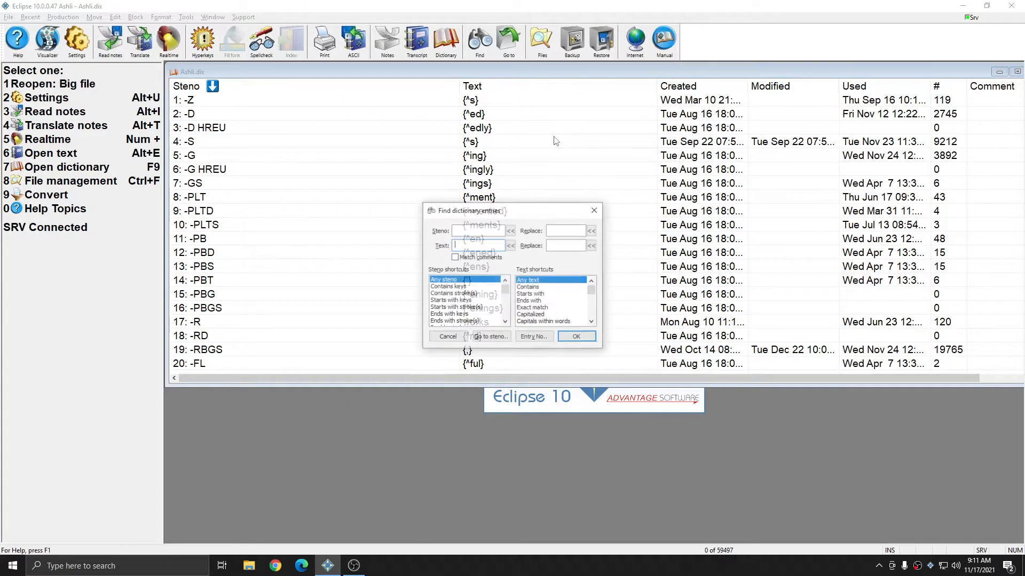
{"action": "type", "text": "M:"}
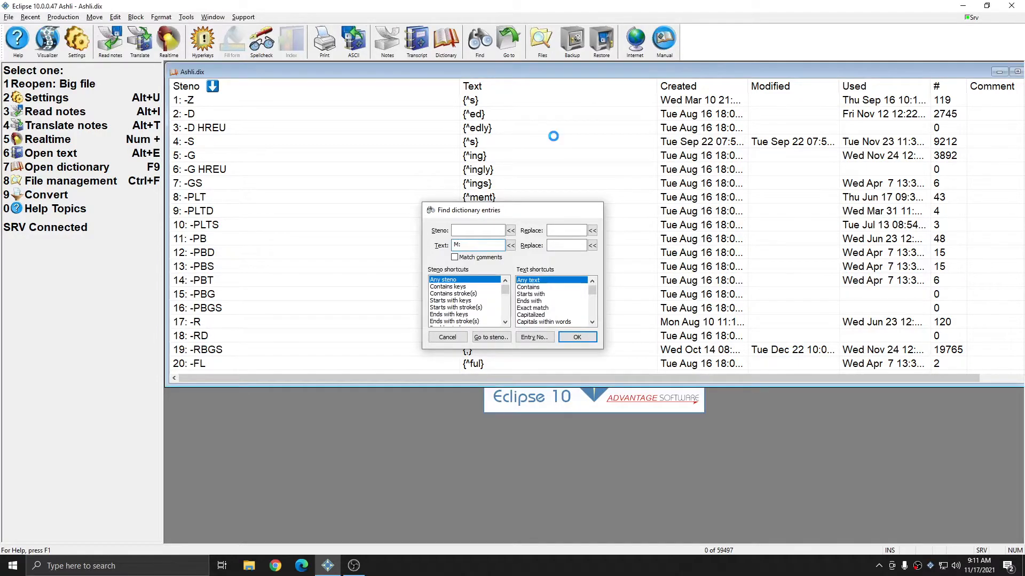
{"action": "key", "text": "Return"}
{"action": "left_click", "coordinate": [555, 141]}
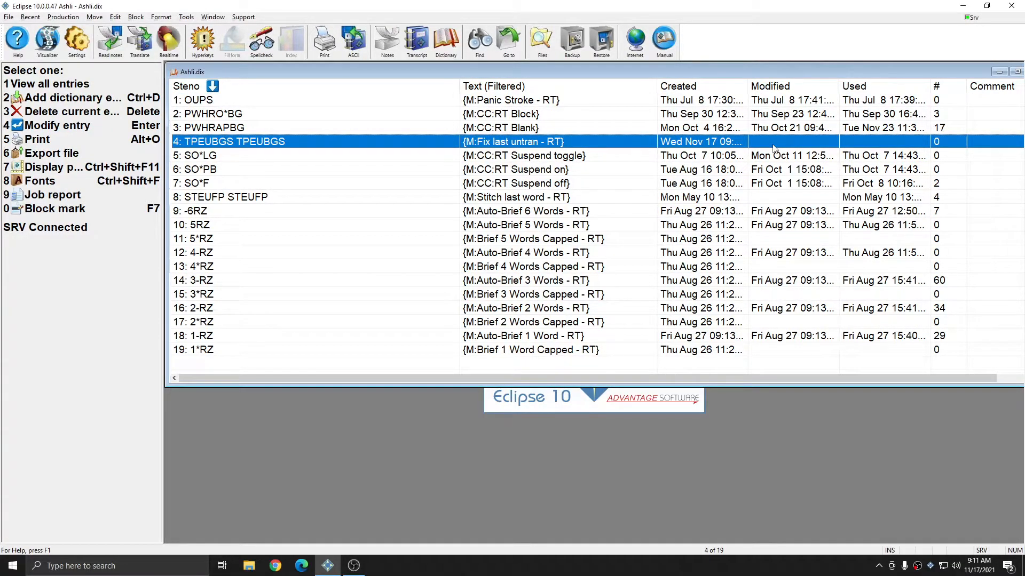
{"action": "key", "text": "Escape"}
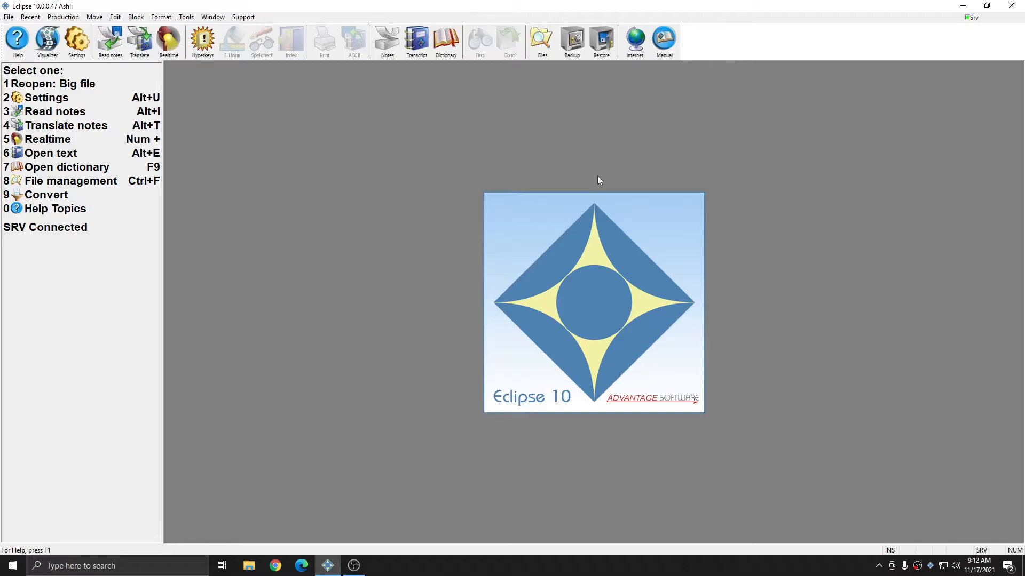
Step: Start translating the notes file Fix last untran.not in Virtual realtime mode
{"action": "key", "text": "alt+t"}
{"action": "left_click", "coordinate": [463, 203]}
{"action": "double_click", "coordinate": [430, 250]}
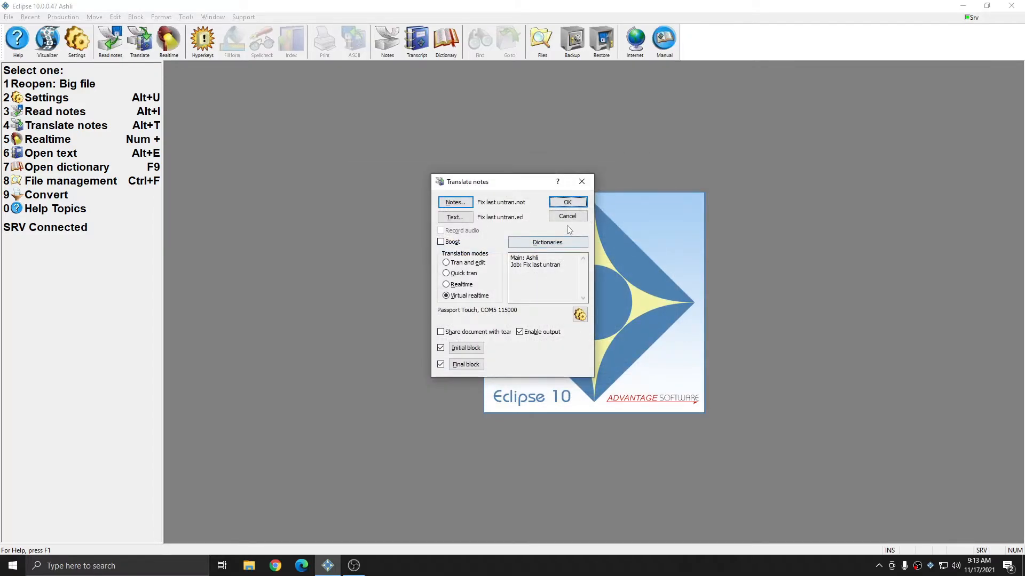
{"action": "left_click", "coordinate": [568, 203]}
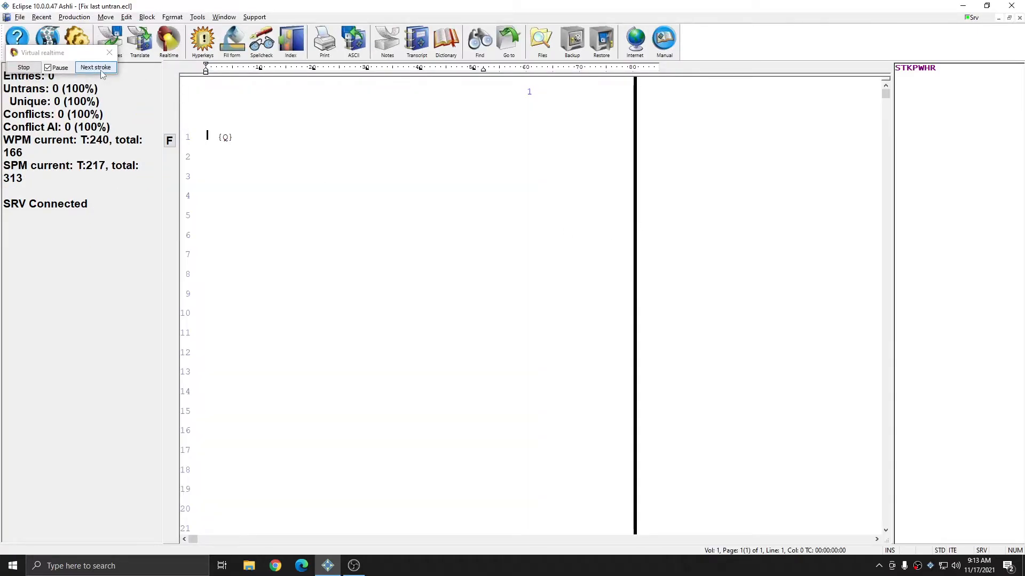
Step: Advance the paused virtual realtime stroke by stroke through the line 5 answer containing the untranslate TPHRO*R
{"action": "left_click", "coordinate": [101, 70]}
{"action": "left_click", "coordinate": [101, 71]}
{"action": "left_click", "coordinate": [101, 71]}
{"action": "left_click", "coordinate": [100, 70]}
{"action": "left_click", "coordinate": [100, 70]}
{"action": "left_click", "coordinate": [101, 70]}
{"action": "left_click", "coordinate": [101, 70]}
{"action": "left_click", "coordinate": [101, 71]}
{"action": "left_click", "coordinate": [101, 71]}
{"action": "left_click", "coordinate": [101, 70]}
{"action": "left_click", "coordinate": [101, 70]}
{"action": "left_click", "coordinate": [101, 70]}
{"action": "left_click", "coordinate": [100, 70]}
{"action": "left_click", "coordinate": [100, 70]}
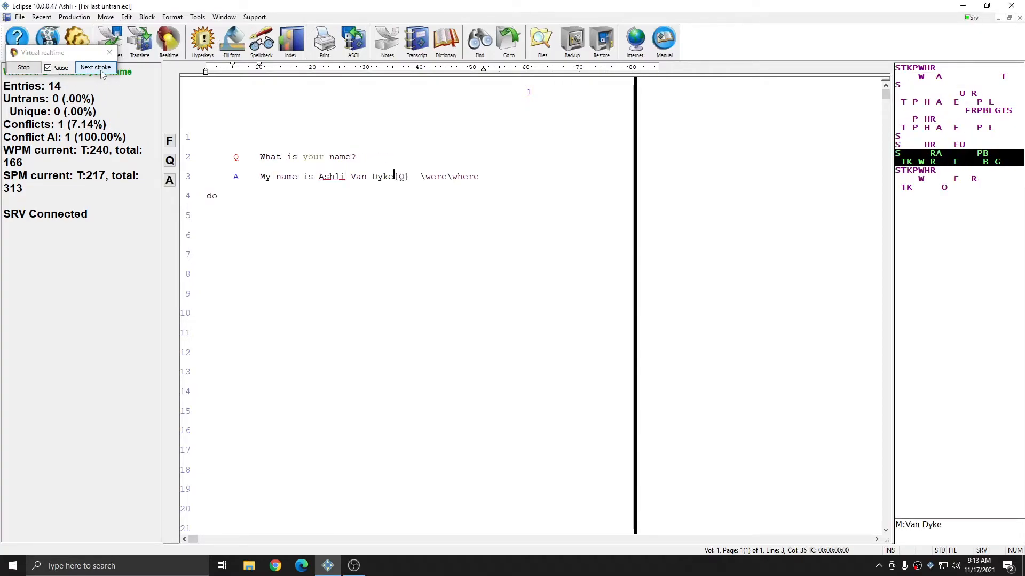
{"action": "left_click", "coordinate": [100, 70]}
{"action": "left_click", "coordinate": [100, 70]}
{"action": "left_click", "coordinate": [101, 70]}
{"action": "left_click", "coordinate": [101, 71]}
{"action": "left_click", "coordinate": [101, 70]}
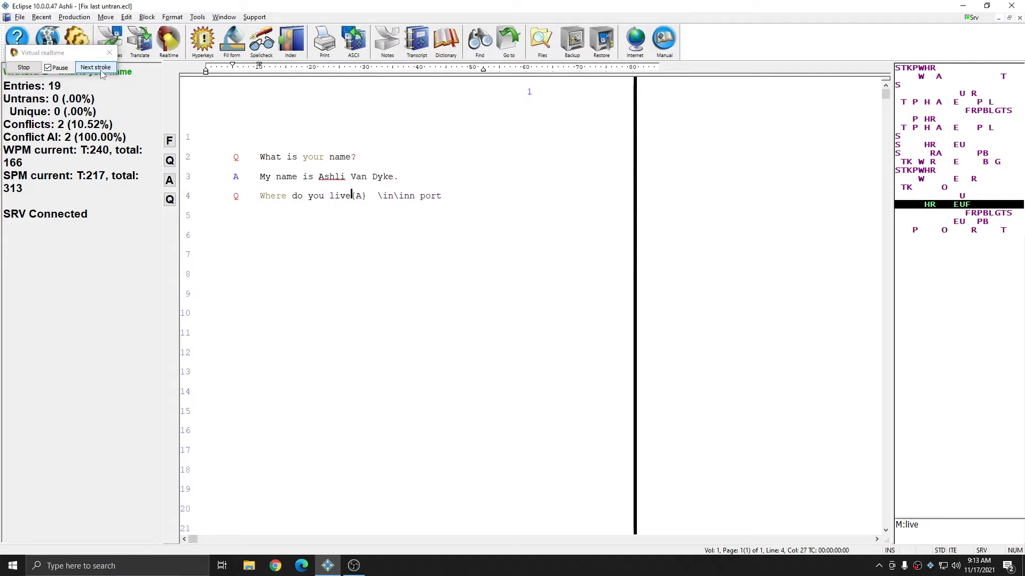
{"action": "left_click", "coordinate": [101, 71]}
{"action": "left_click", "coordinate": [101, 70]}
{"action": "left_click", "coordinate": [101, 70]}
{"action": "left_click", "coordinate": [101, 71]}
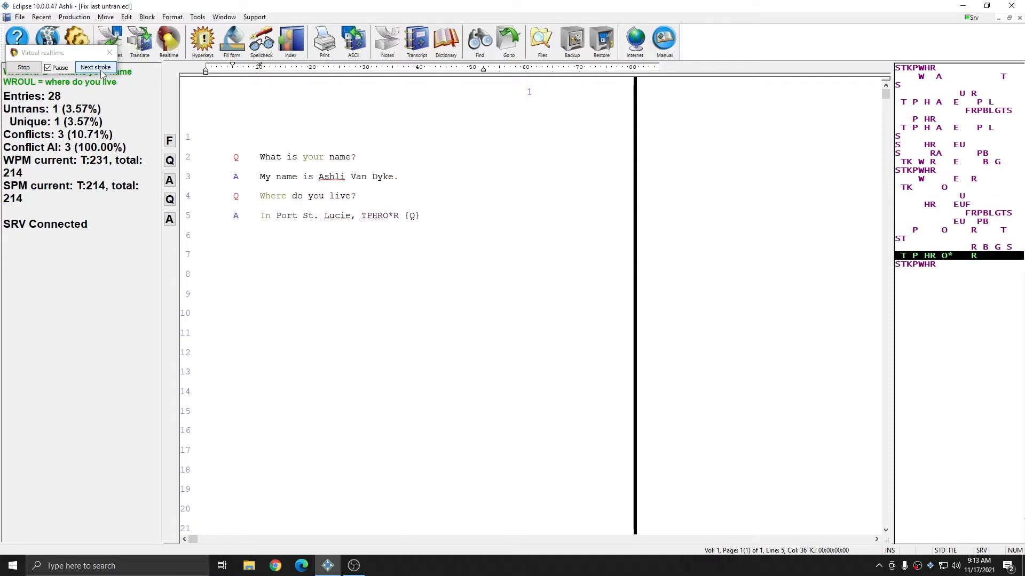
Step: Play the strokes that write "Where do you Florida" on line 6, and point out the word Florida
{"action": "left_click", "coordinate": [101, 70]}
{"action": "left_click", "coordinate": [101, 70]}
{"action": "left_click", "coordinate": [101, 71]}
{"action": "left_click", "coordinate": [102, 71]}
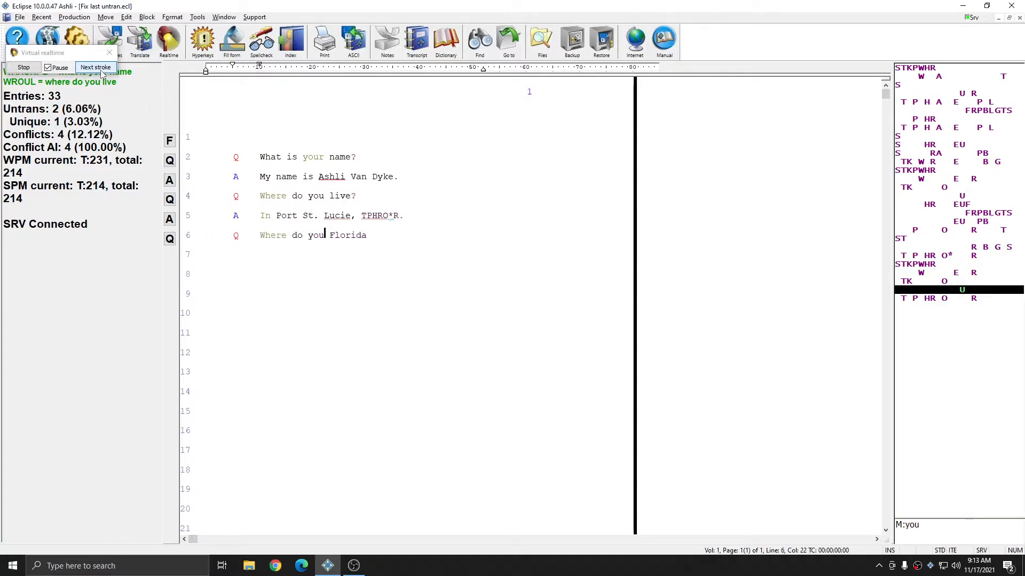
{"action": "left_click_drag", "start_coordinate": [330, 235], "coordinate": [369, 238]}
{"action": "left_click", "coordinate": [371, 239]}
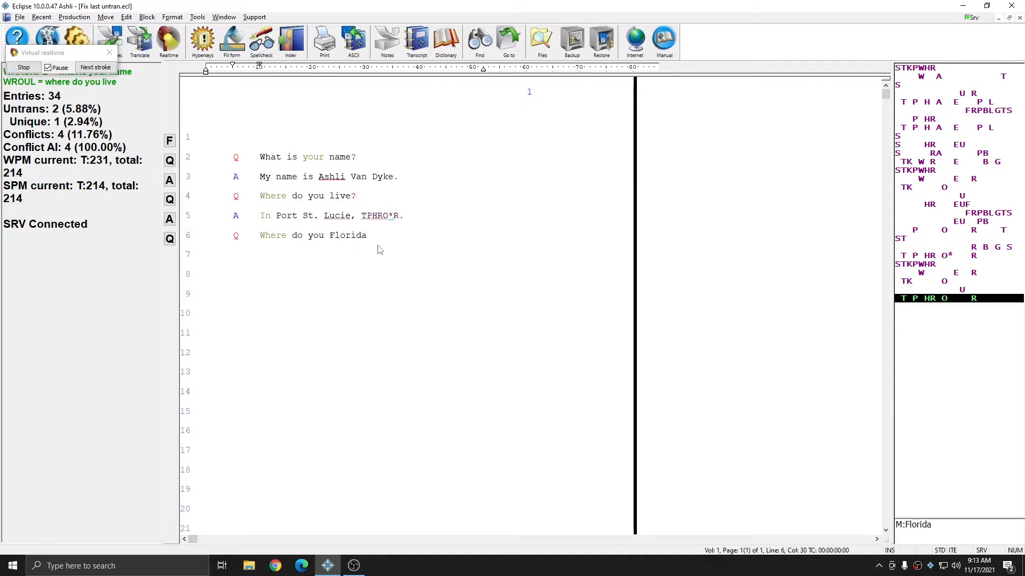
Step: Play the TPEUBGS TPEUBGS stroke to replace the untranslate on line 5 with Florida, and inspect the corrected word
{"action": "left_click", "coordinate": [92, 68]}
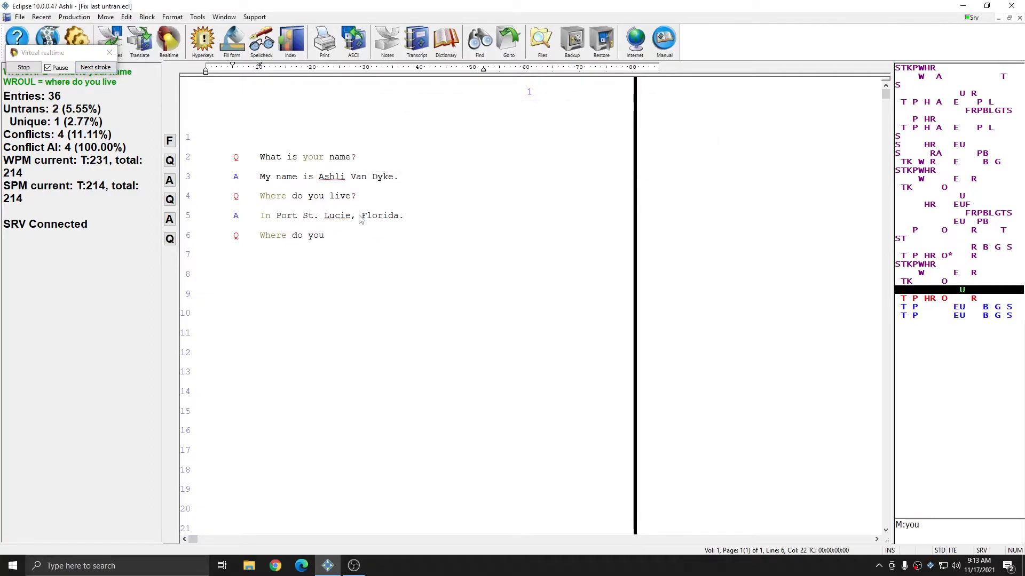
{"action": "left_click_drag", "start_coordinate": [361, 215], "coordinate": [401, 218]}
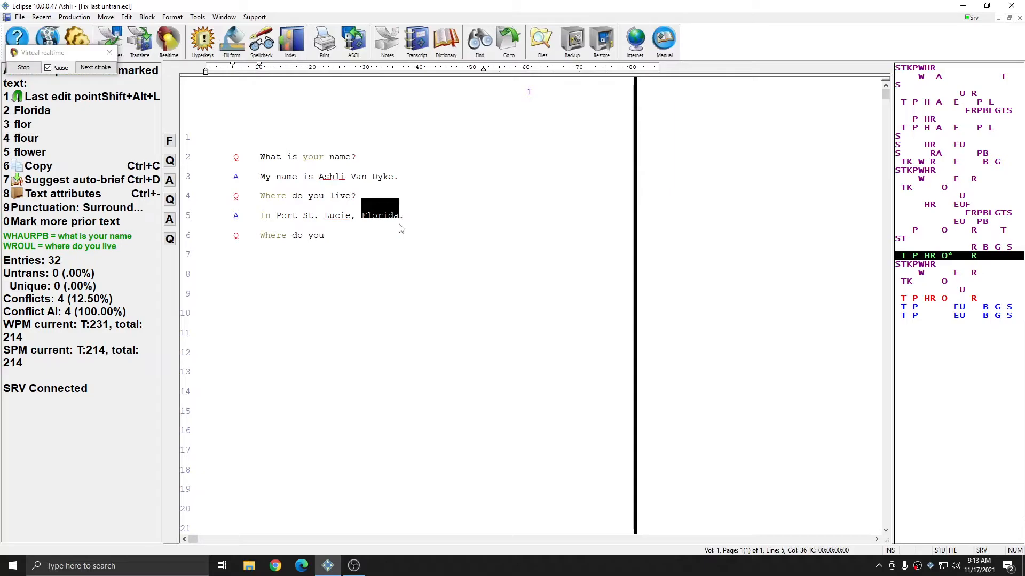
{"action": "left_click", "coordinate": [380, 234]}
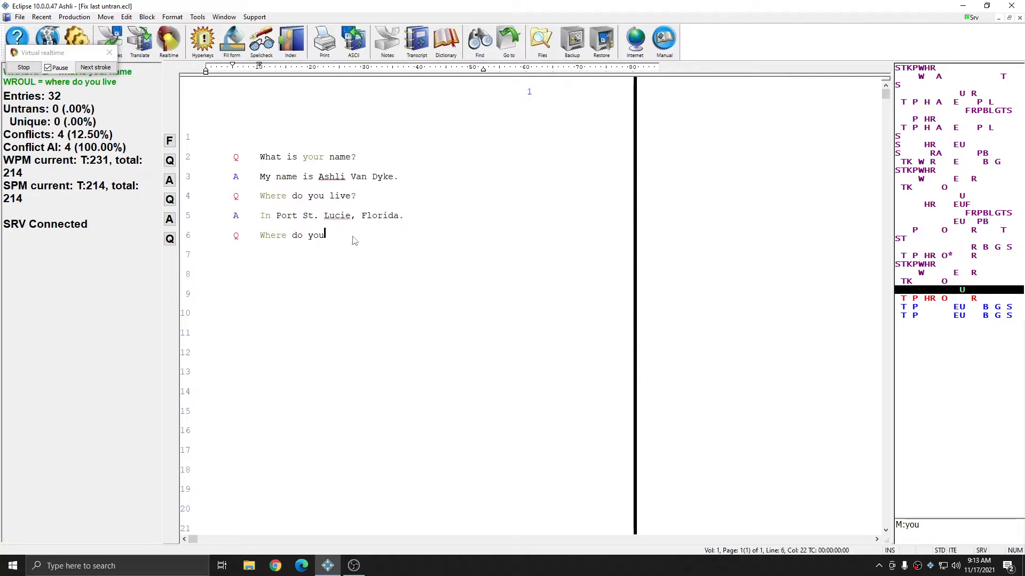
Step: Advance the virtual realtime strokes from "Where do you work?" through the question "What is your HREUPB of work" on line 8
{"action": "left_click", "coordinate": [88, 69]}
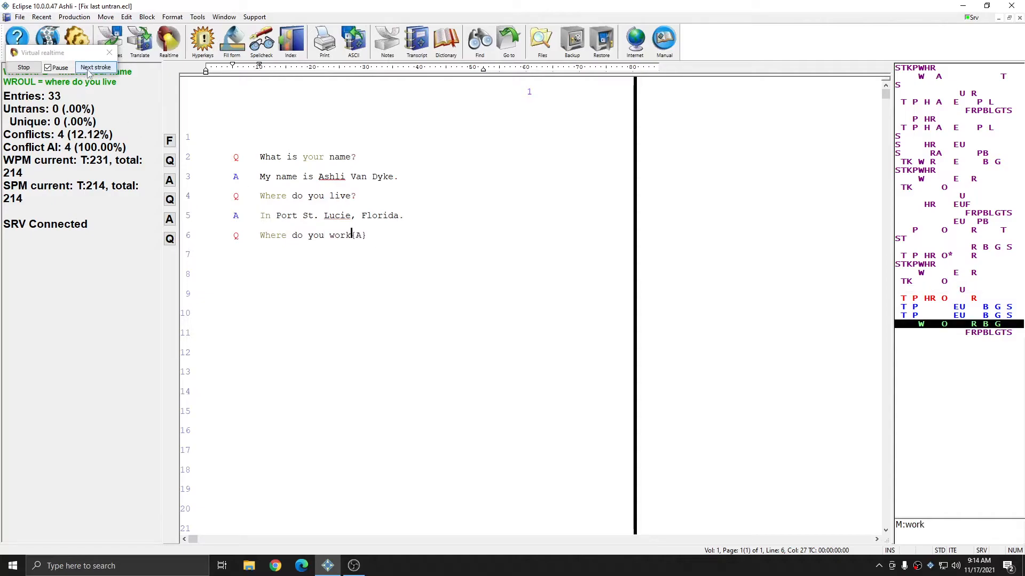
{"action": "left_click", "coordinate": [89, 70]}
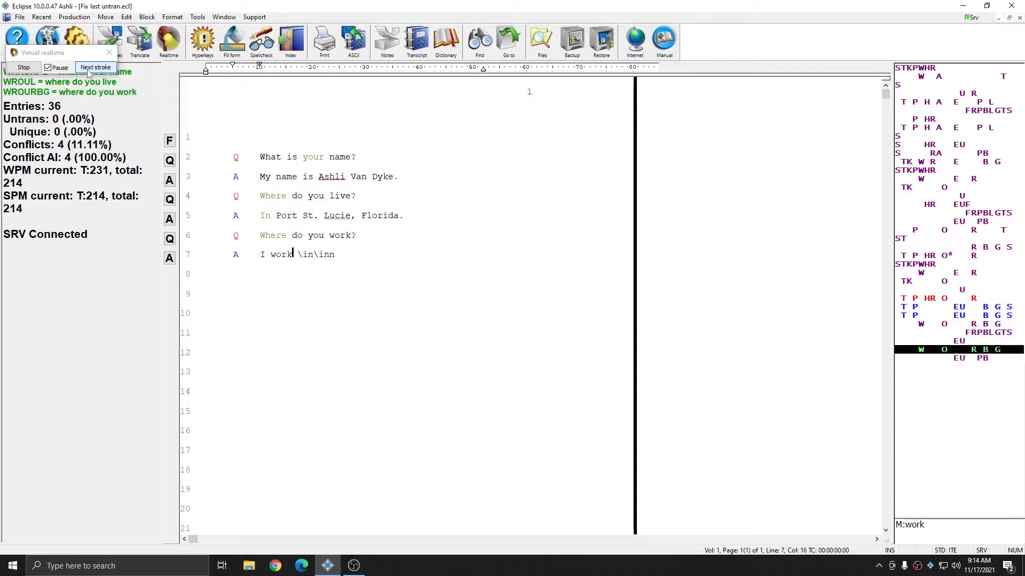
{"action": "left_click", "coordinate": [89, 70]}
{"action": "left_click", "coordinate": [88, 70]}
{"action": "left_click", "coordinate": [89, 70]}
{"action": "left_click", "coordinate": [89, 70]}
{"action": "left_click", "coordinate": [89, 70]}
{"action": "left_click", "coordinate": [88, 70]}
{"action": "left_click", "coordinate": [88, 70]}
{"action": "left_click", "coordinate": [89, 70]}
{"action": "left_click", "coordinate": [88, 70]}
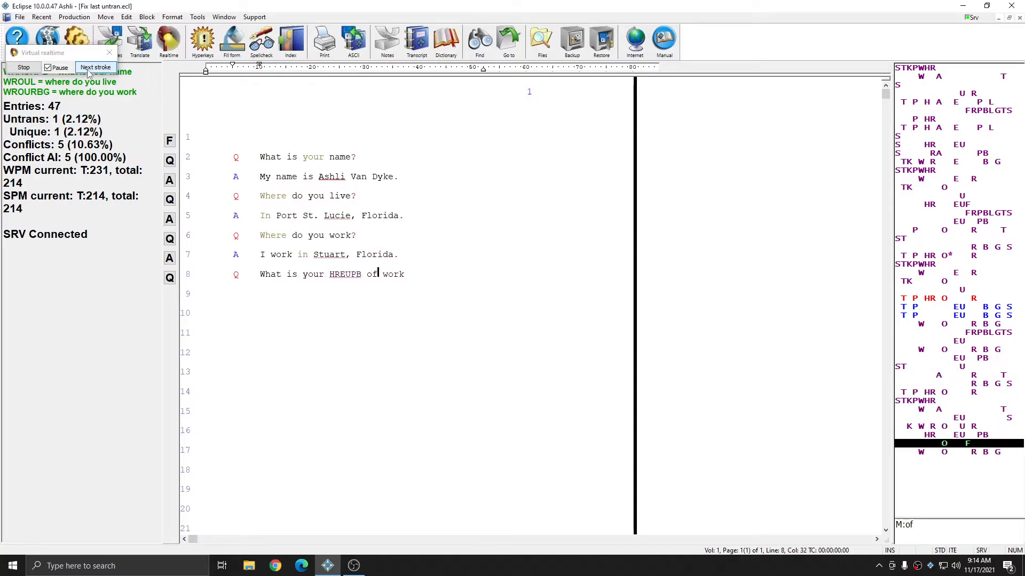
{"action": "left_click", "coordinate": [89, 70]}
{"action": "left_click", "coordinate": [89, 69]}
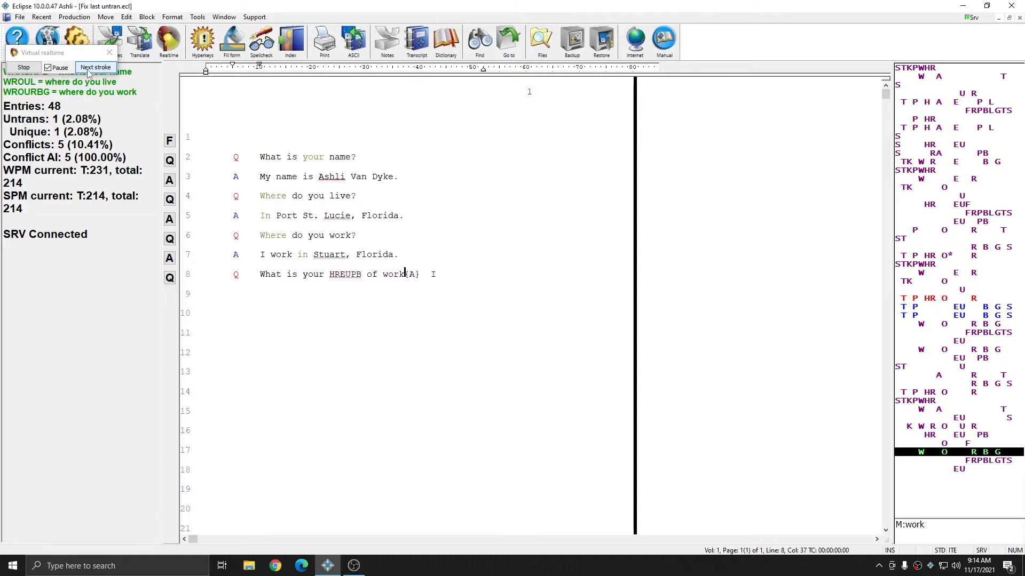
Step: Play the strokes for "I work as line" and the TPEUBGS TPEUBGS macro to replace the untranslate HREUPB on line 8 with line
{"action": "left_click", "coordinate": [88, 70]}
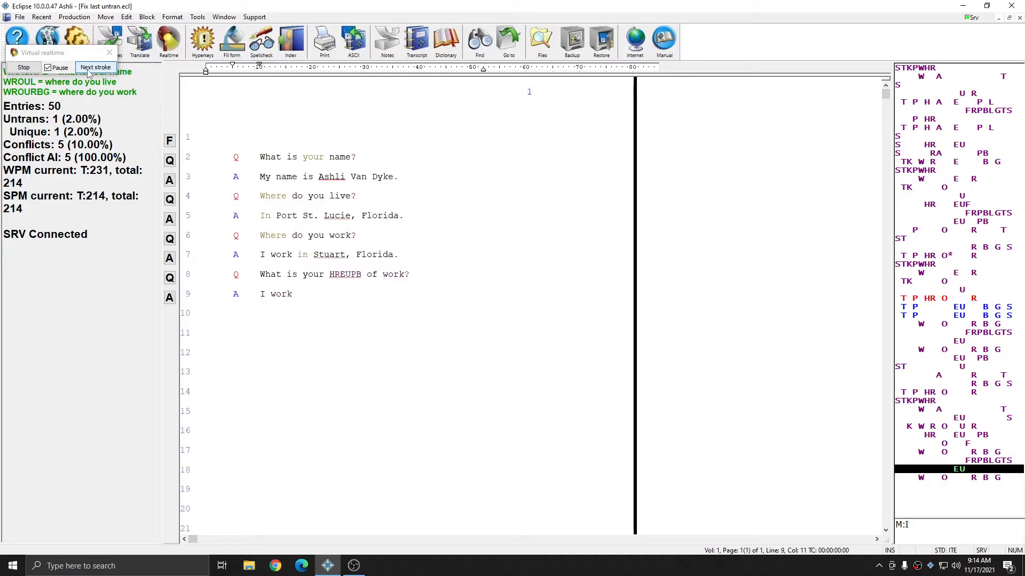
{"action": "left_click", "coordinate": [89, 70]}
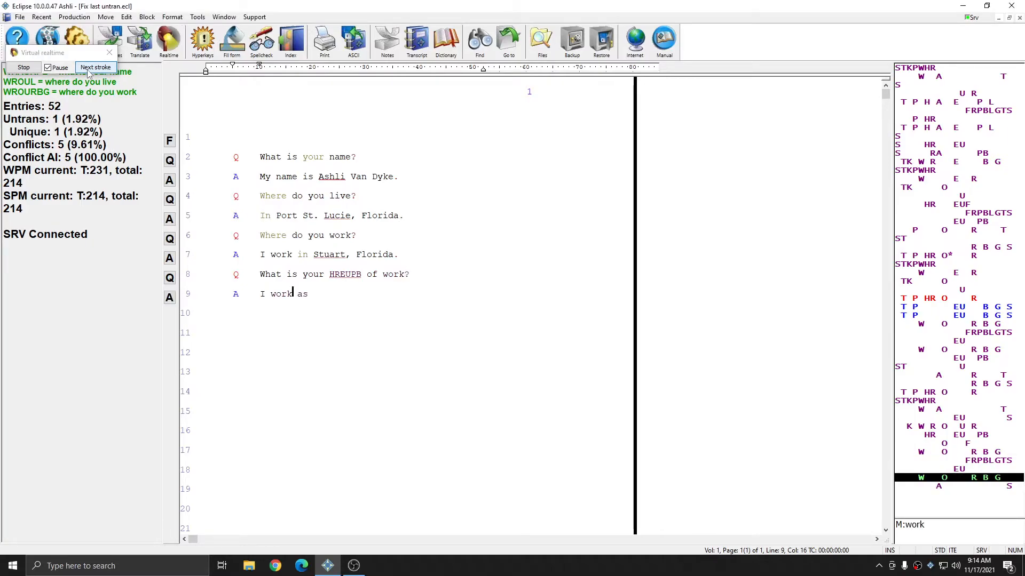
{"action": "left_click", "coordinate": [89, 70]}
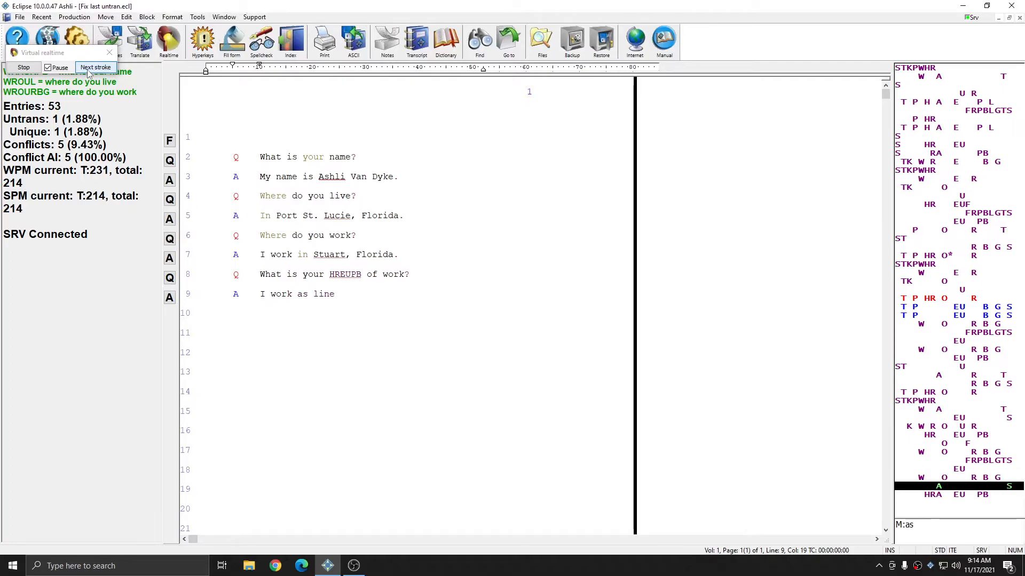
{"action": "left_click", "coordinate": [89, 70]}
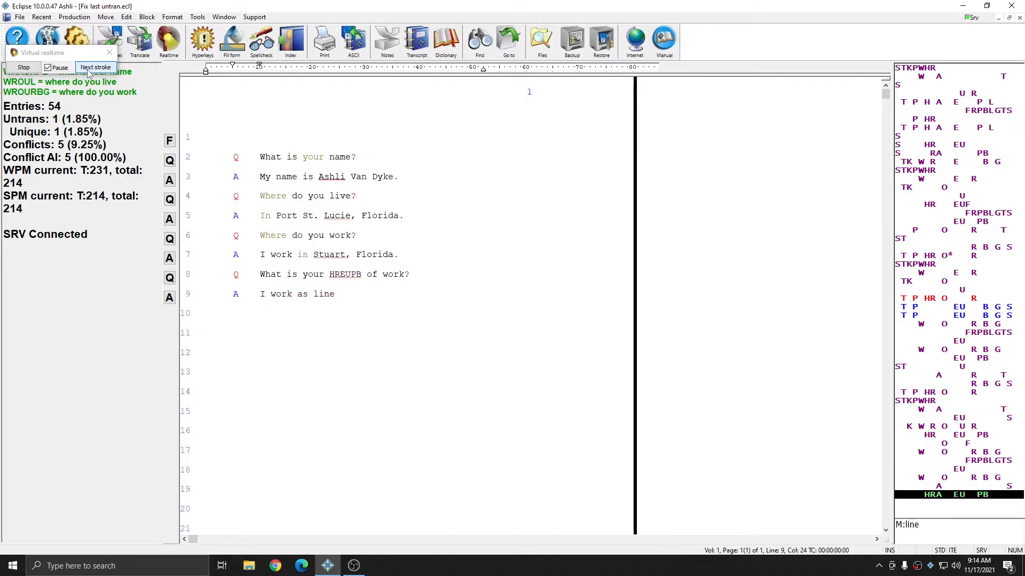
{"action": "left_click", "coordinate": [88, 70]}
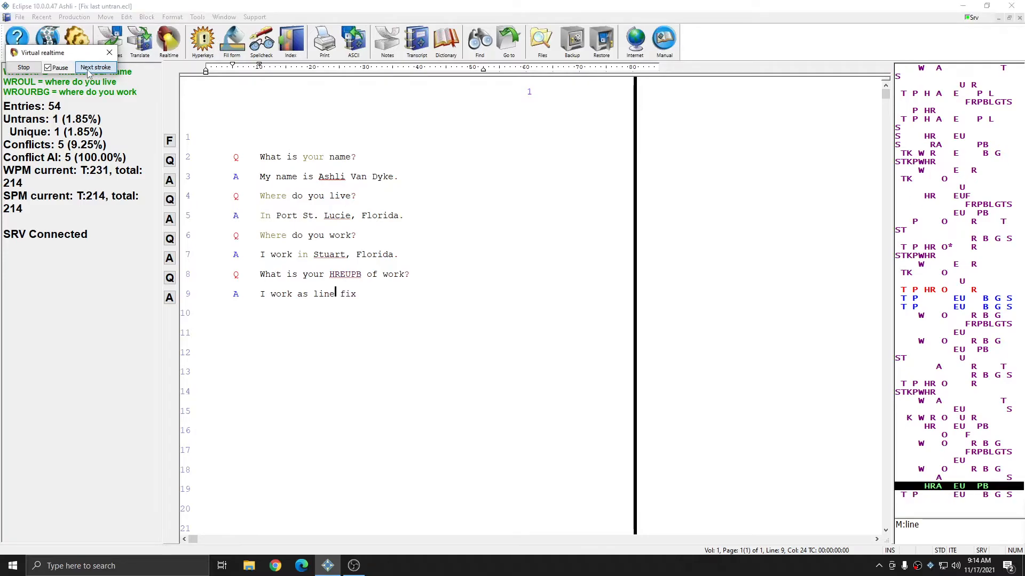
{"action": "left_click", "coordinate": [89, 70]}
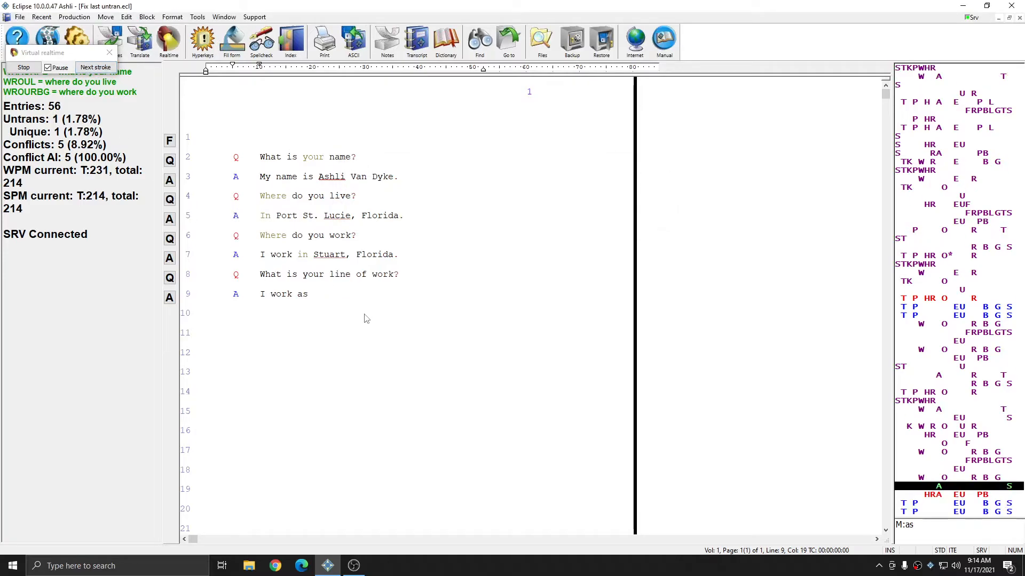
Step: Point out the corrected word line on line 8, and play the strokes through "a product fabricator" into the question on line 10
{"action": "left_click_drag", "start_coordinate": [353, 275], "coordinate": [331, 275]}
{"action": "left_click", "coordinate": [322, 295]}
{"action": "left_click", "coordinate": [96, 70]}
{"action": "left_click", "coordinate": [97, 71]}
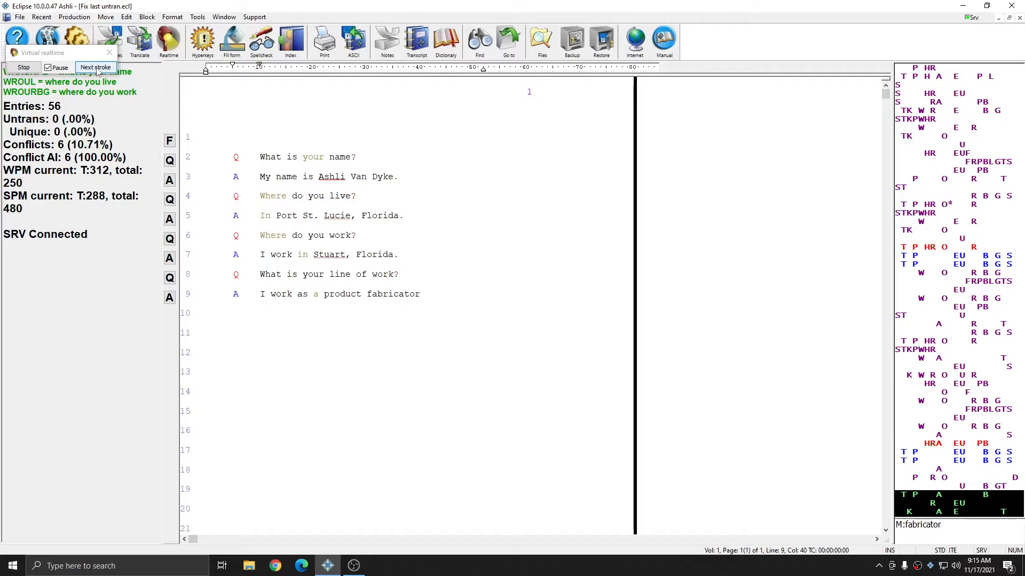
{"action": "left_click", "coordinate": [96, 69]}
{"action": "left_click", "coordinate": [96, 69]}
{"action": "left_click", "coordinate": [97, 69]}
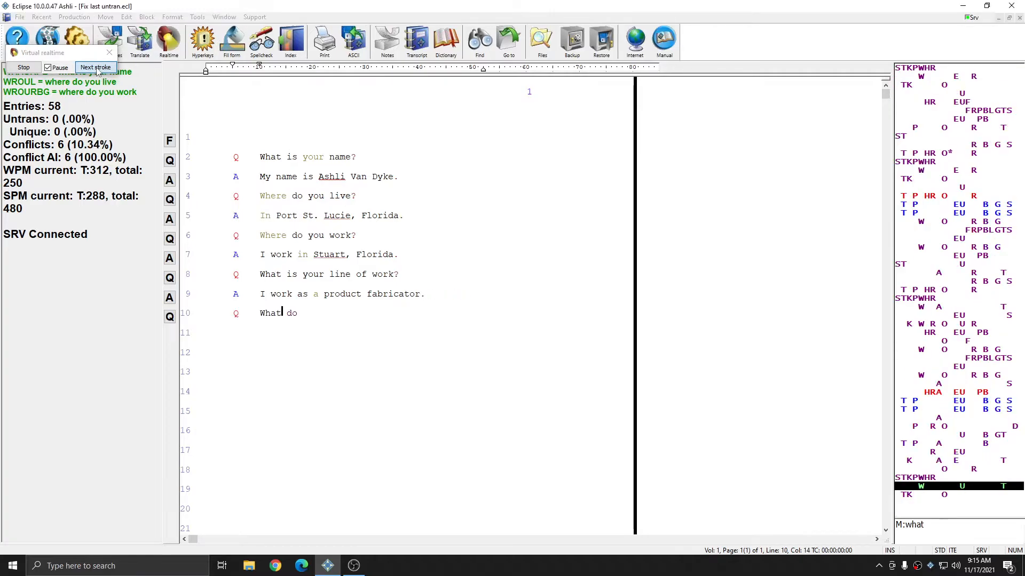
Step: Advance the strokes through "What do you TPRAB for your current employer" and the correction word fabricate
{"action": "left_click", "coordinate": [96, 69]}
{"action": "left_click", "coordinate": [97, 70]}
{"action": "left_click", "coordinate": [97, 71]}
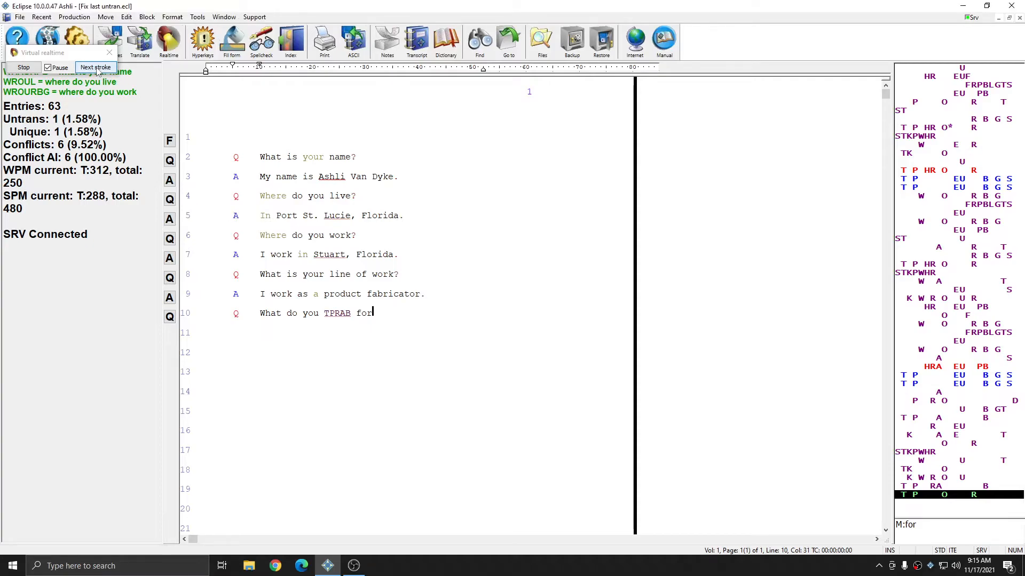
{"action": "left_click", "coordinate": [97, 70]}
{"action": "left_click", "coordinate": [96, 70]}
{"action": "left_click", "coordinate": [96, 70]}
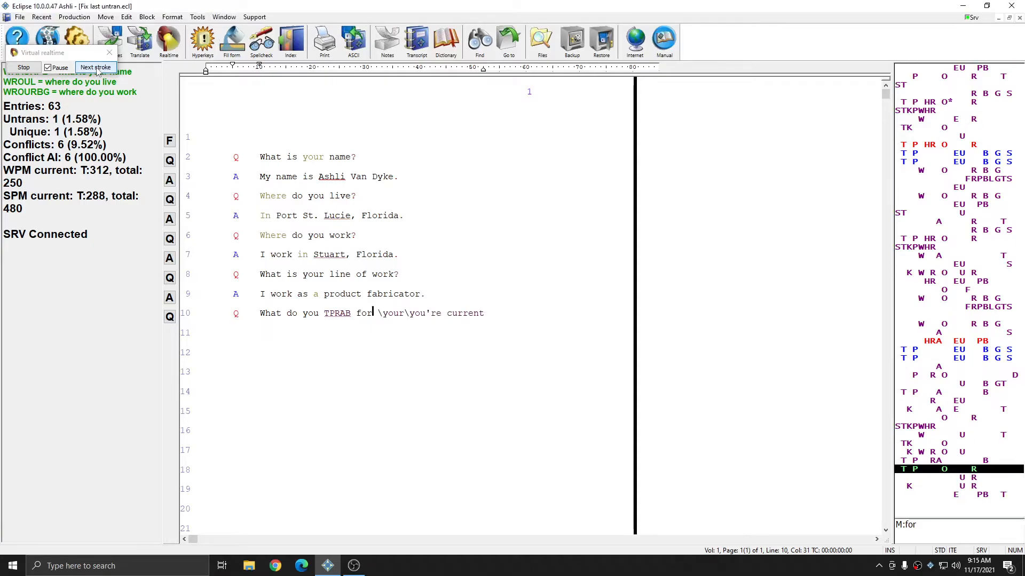
{"action": "left_click", "coordinate": [97, 70]}
{"action": "left_click", "coordinate": [96, 69]}
{"action": "left_click", "coordinate": [97, 70]}
{"action": "left_click", "coordinate": [97, 70]}
{"action": "left_click", "coordinate": [97, 69]}
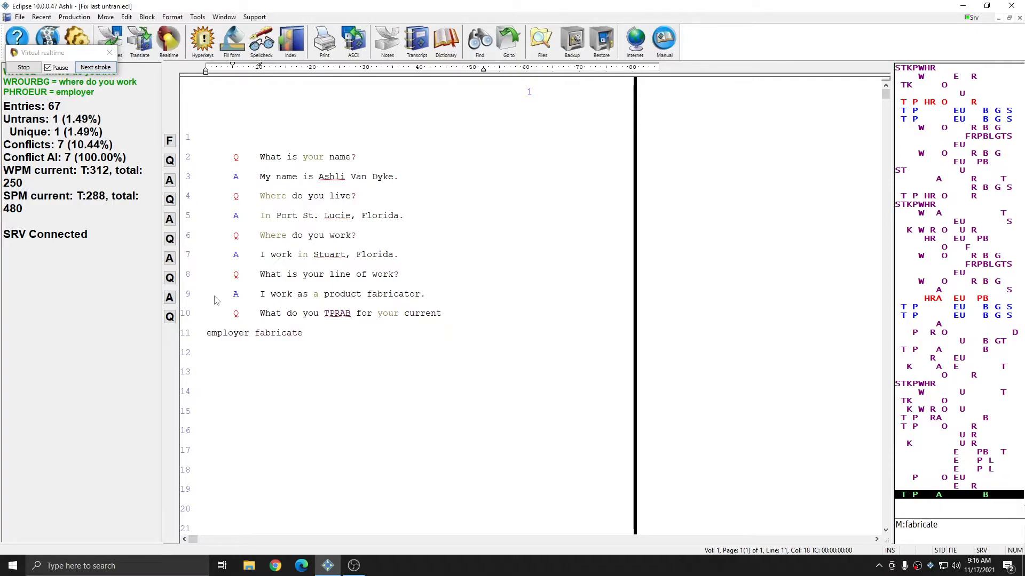
Step: Point out fabricate on line 11, and play the TPEUBGS TPEUBGS macro to replace TPRAB on line 10 with it
{"action": "left_click", "coordinate": [255, 334]}
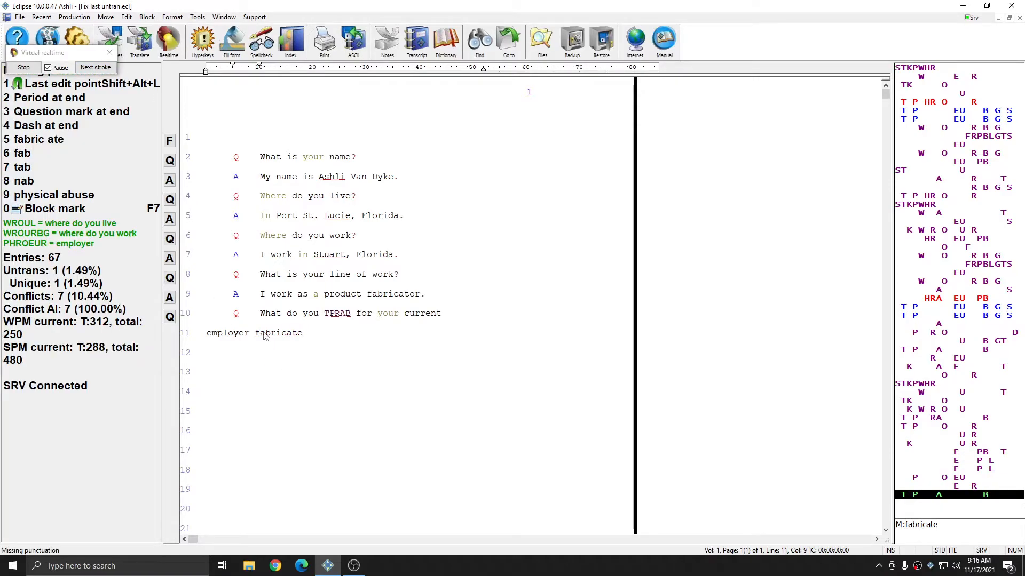
{"action": "key", "text": "End"}
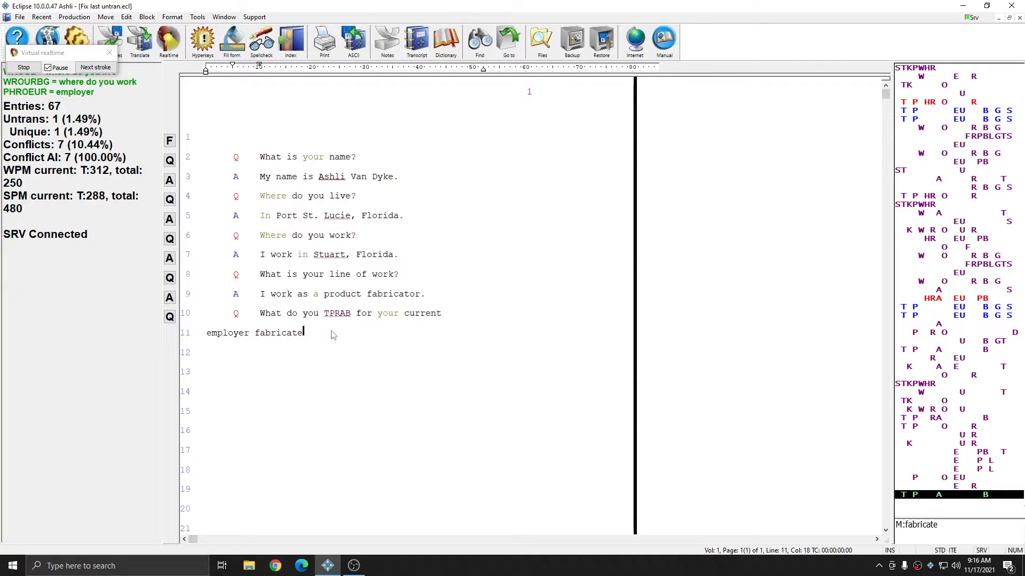
{"action": "left_click", "coordinate": [89, 69]}
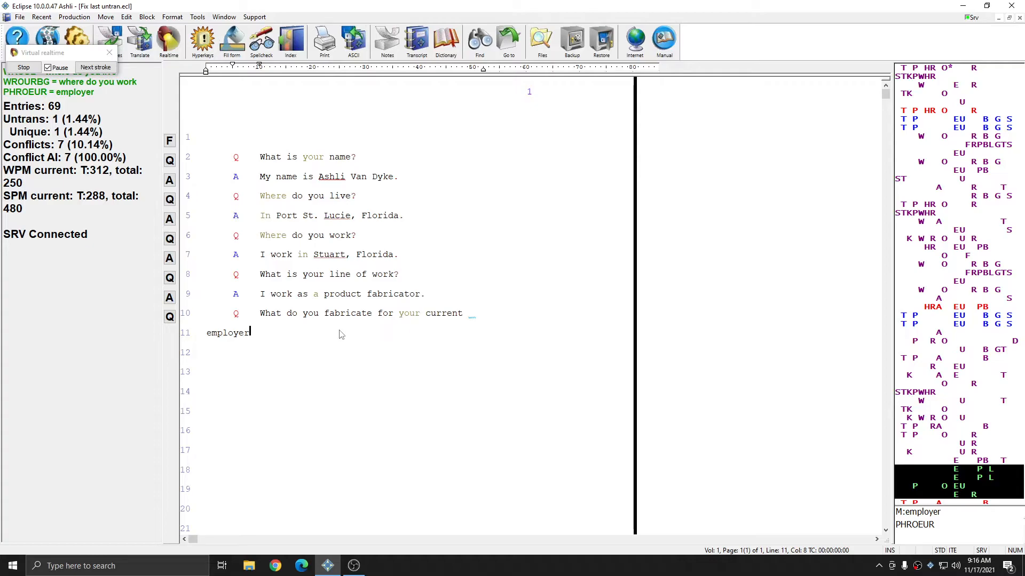
Step: Stop the virtual realtime translation in progress and close the Fix last untran document
{"action": "key", "text": "Escape"}
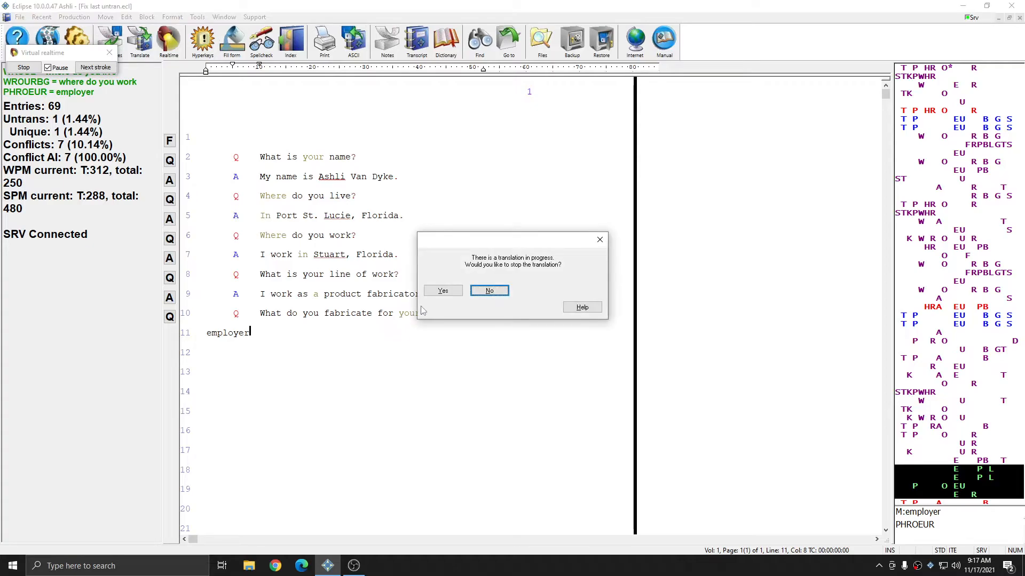
{"action": "left_click", "coordinate": [438, 292]}
{"action": "left_click", "coordinate": [535, 300]}
Step: Translate the notes file Fix last untran.not again in Virtual realtime mode
{"action": "key", "text": "alt+t"}
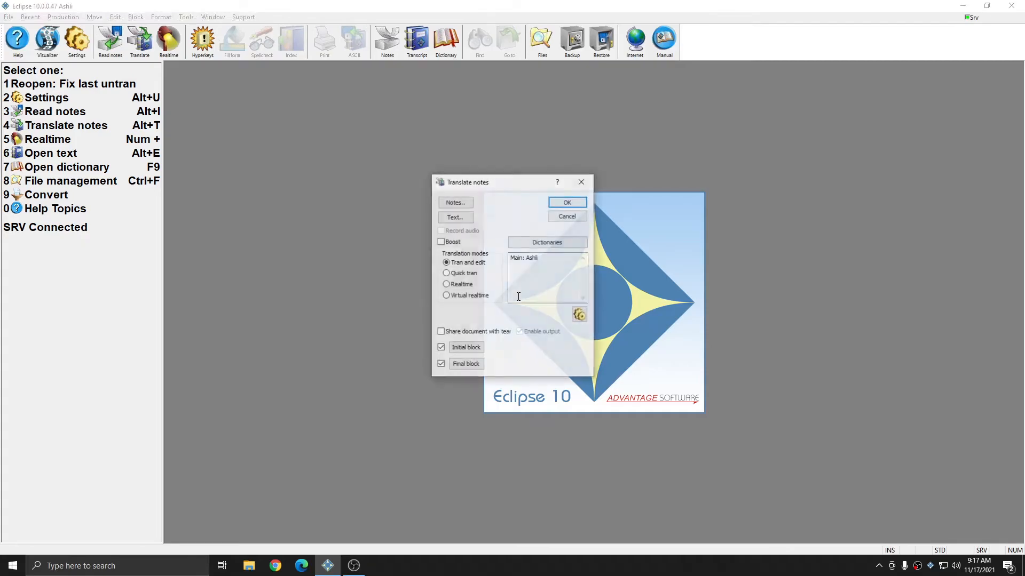
{"action": "left_click", "coordinate": [457, 203]}
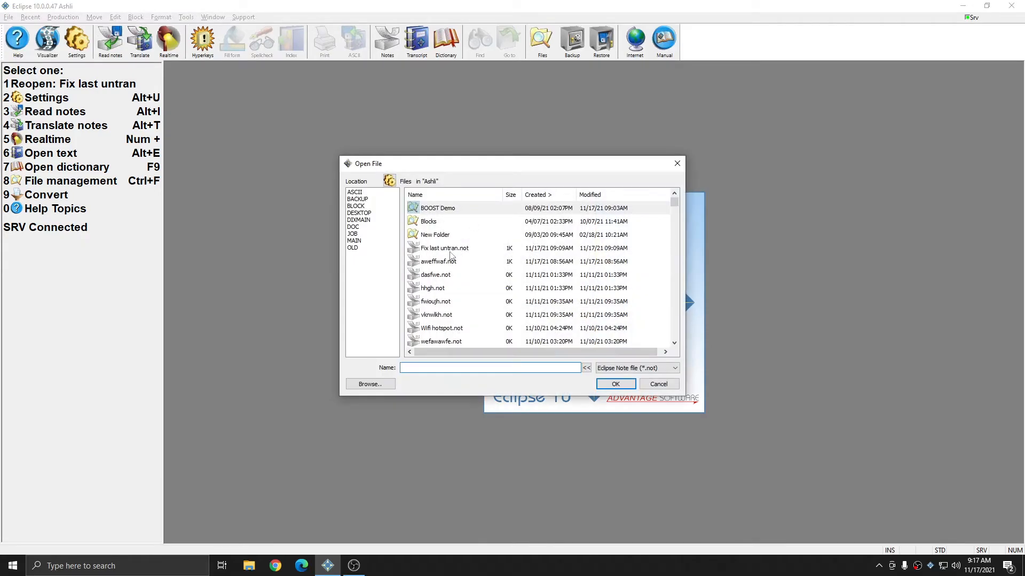
{"action": "double_click", "coordinate": [446, 249]}
{"action": "left_click", "coordinate": [465, 296]}
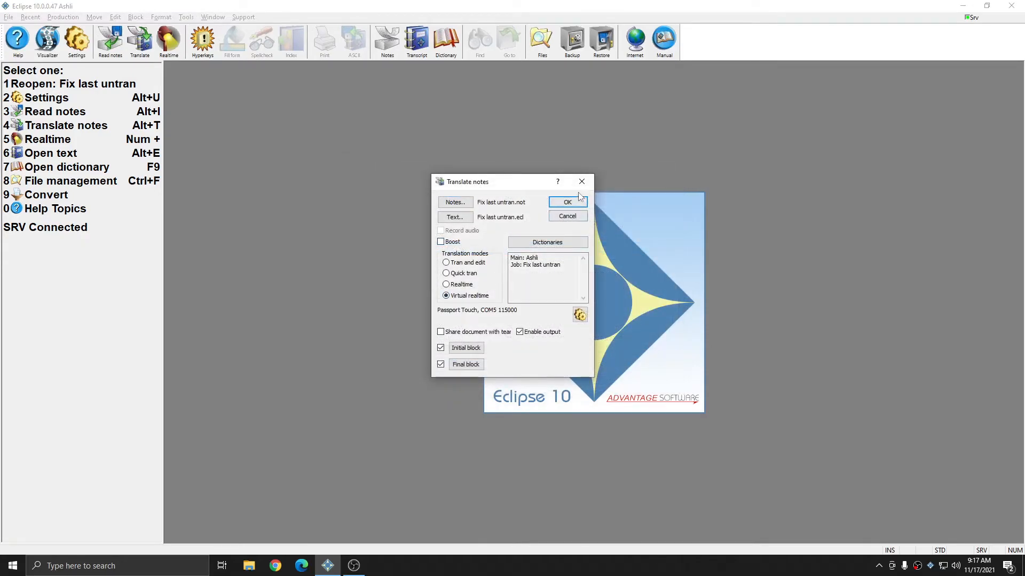
{"action": "left_click", "coordinate": [568, 203]}
{"action": "left_click", "coordinate": [488, 292]}
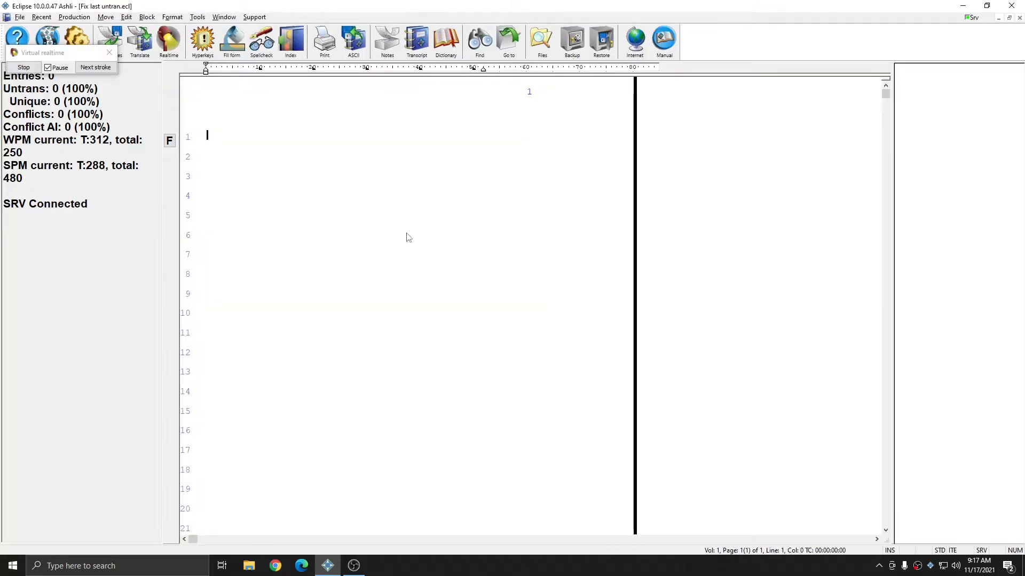
Step: Play the virtual realtime strokes from the first question through the untranslate TPHRO*R on line 5
{"action": "left_click", "coordinate": [97, 69]}
{"action": "left_click", "coordinate": [98, 69]}
{"action": "left_click", "coordinate": [98, 70]}
{"action": "left_click", "coordinate": [98, 70]}
{"action": "left_click", "coordinate": [98, 70]}
{"action": "left_click", "coordinate": [97, 70]}
{"action": "left_click", "coordinate": [97, 70]}
{"action": "left_click", "coordinate": [97, 70]}
{"action": "left_click", "coordinate": [97, 70]}
{"action": "left_click", "coordinate": [97, 70]}
{"action": "left_click", "coordinate": [97, 70]}
{"action": "left_click", "coordinate": [97, 70]}
{"action": "left_click", "coordinate": [97, 70]}
{"action": "left_click", "coordinate": [98, 69]}
{"action": "left_click", "coordinate": [97, 69]}
{"action": "left_click", "coordinate": [98, 70]}
{"action": "left_click", "coordinate": [97, 69]}
{"action": "left_click", "coordinate": [98, 70]}
{"action": "left_click", "coordinate": [98, 69]}
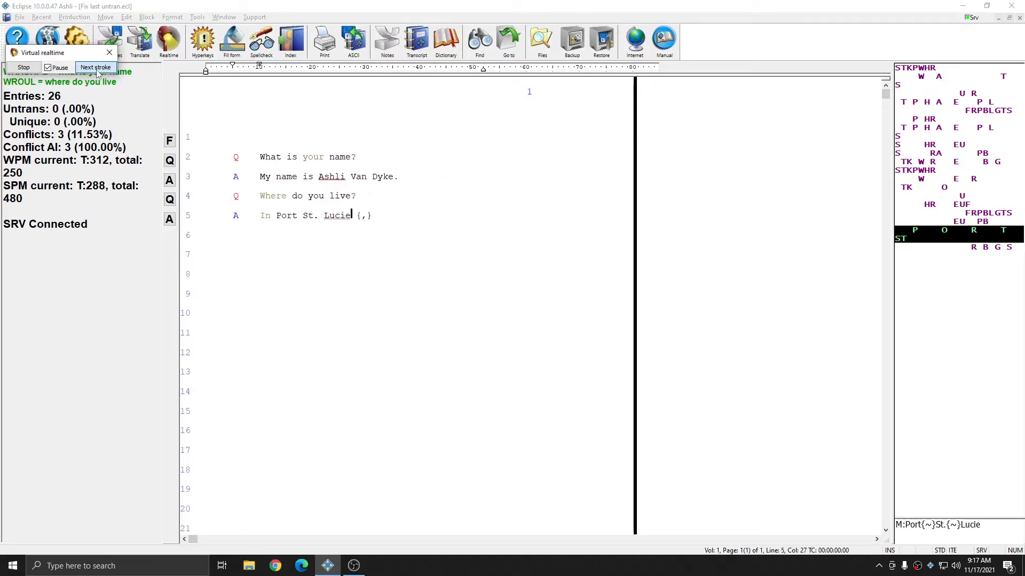
{"action": "left_click", "coordinate": [98, 69]}
{"action": "left_click", "coordinate": [98, 69]}
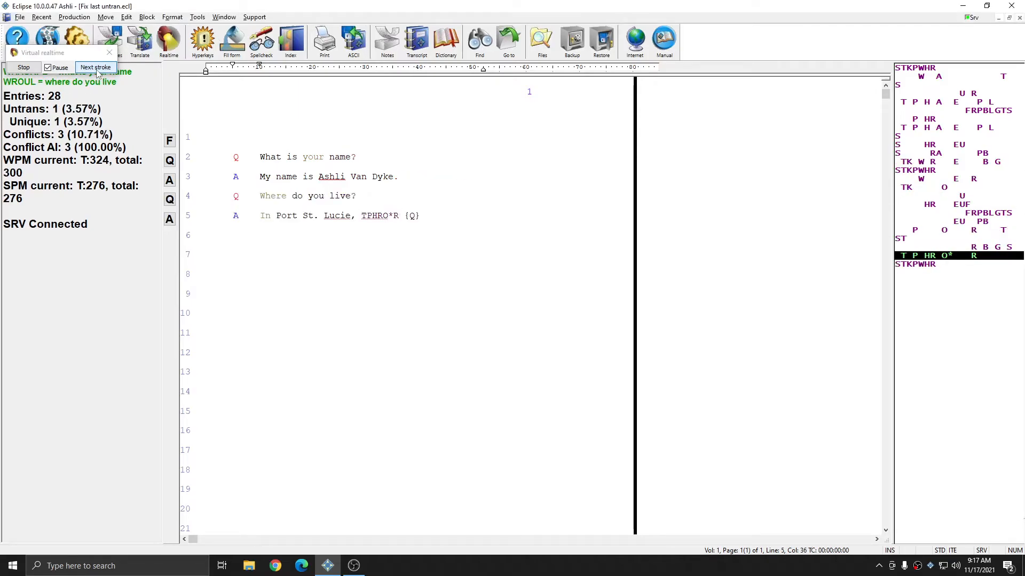
Step: Play "Where do you Florida" and the TPEUBGS TPEUBGS macro to replace TPHRO*R on line 5 with Florida, continuing through "work" on line 6
{"action": "left_click", "coordinate": [98, 69]}
{"action": "left_click", "coordinate": [98, 70]}
{"action": "left_click", "coordinate": [97, 70]}
{"action": "left_click", "coordinate": [97, 70]}
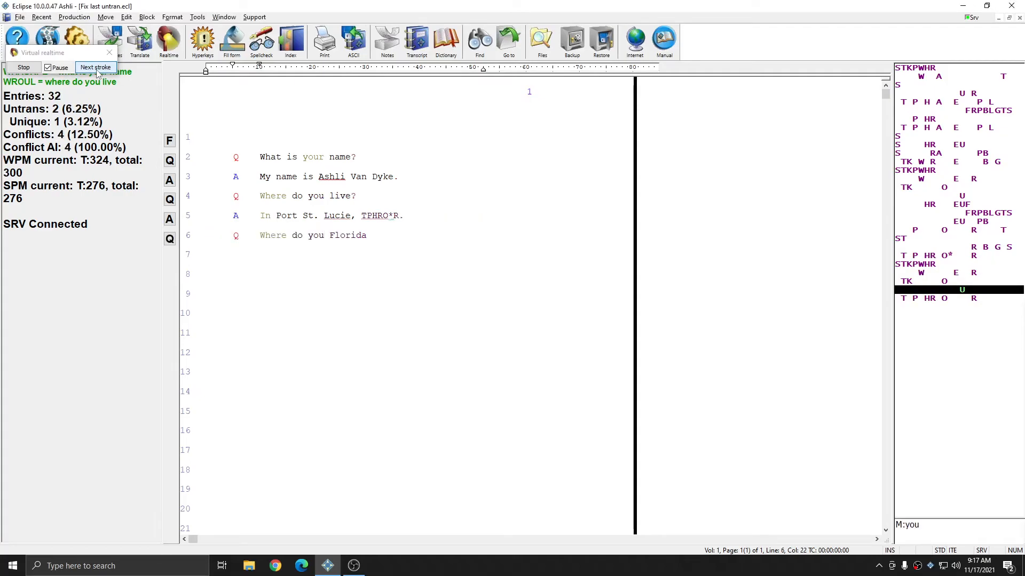
{"action": "left_click", "coordinate": [97, 70]}
{"action": "left_click", "coordinate": [97, 70]}
{"action": "left_click", "coordinate": [97, 70]}
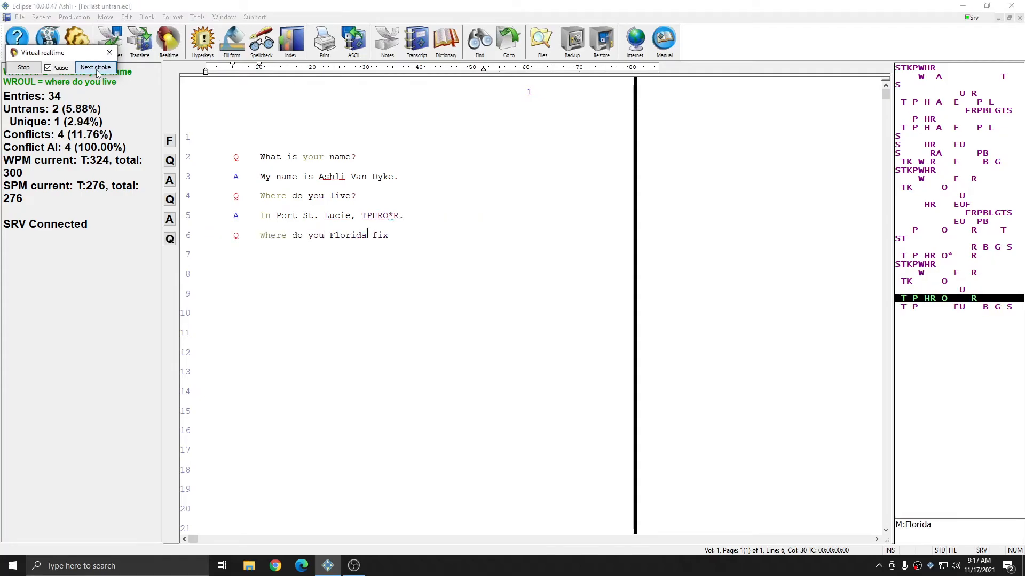
{"action": "left_click", "coordinate": [97, 70]}
Step: Advance the strokes through the answer on line 7 and the HREUPB question on line 8 to "I work as line" on line 9
{"action": "left_click", "coordinate": [97, 70]}
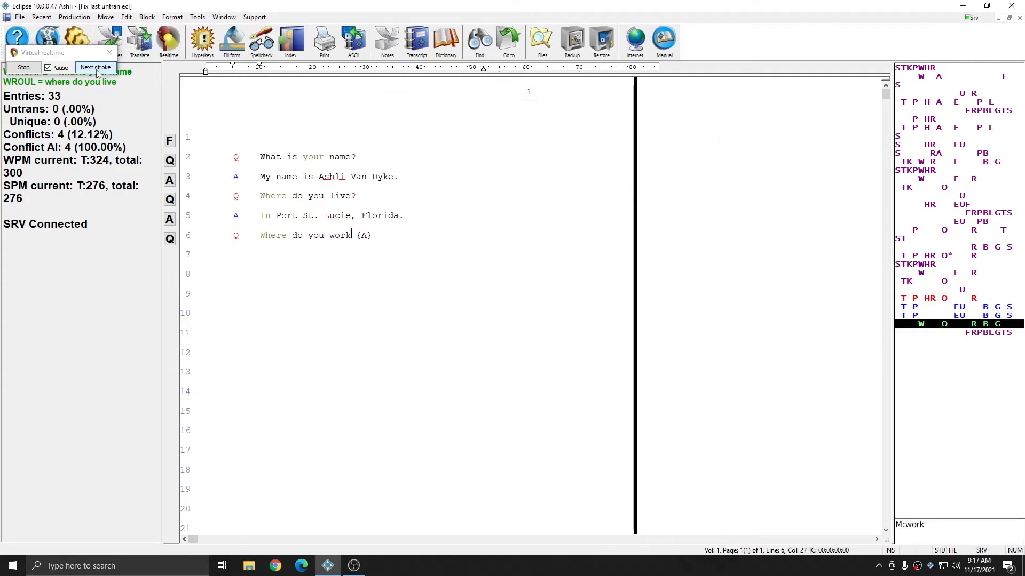
{"action": "left_click", "coordinate": [97, 70]}
{"action": "left_click", "coordinate": [97, 70]}
{"action": "left_click", "coordinate": [97, 70]}
{"action": "left_click", "coordinate": [97, 70]}
{"action": "left_click", "coordinate": [97, 70]}
{"action": "left_click", "coordinate": [97, 70]}
{"action": "left_click", "coordinate": [97, 70]}
{"action": "left_click", "coordinate": [98, 70]}
{"action": "left_click", "coordinate": [97, 70]}
{"action": "left_click", "coordinate": [97, 70]}
{"action": "left_click", "coordinate": [97, 70]}
{"action": "left_click", "coordinate": [97, 70]}
Step: Play the TPEUBGS TPEUBGS macro to replace HREUPB on line 8 with line, and continue through "a product fabricator" on line 9
{"action": "left_click", "coordinate": [97, 70]}
{"action": "left_click", "coordinate": [97, 70]}
{"action": "left_click", "coordinate": [97, 70]}
{"action": "left_click", "coordinate": [97, 70]}
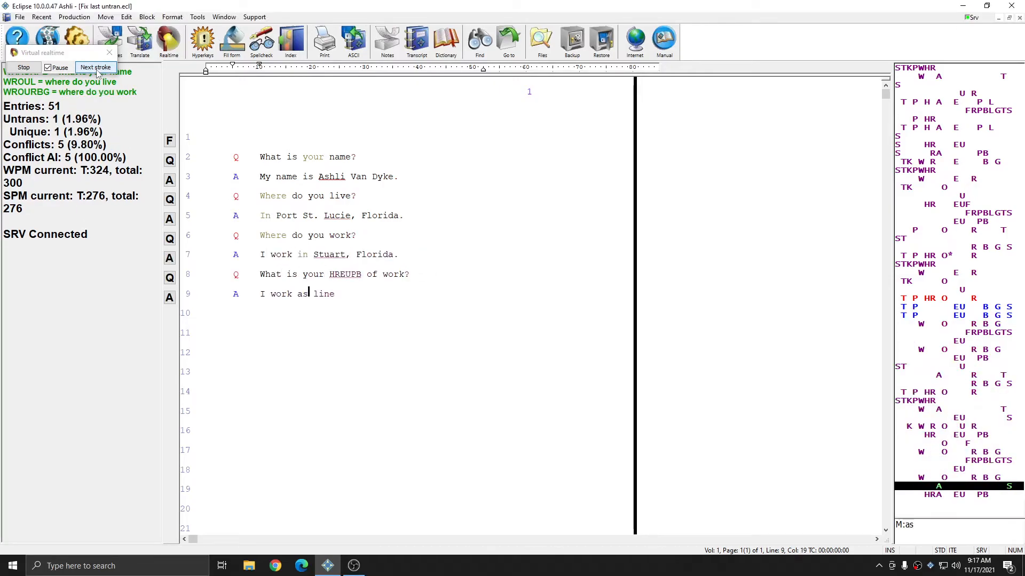
{"action": "left_click", "coordinate": [97, 70]}
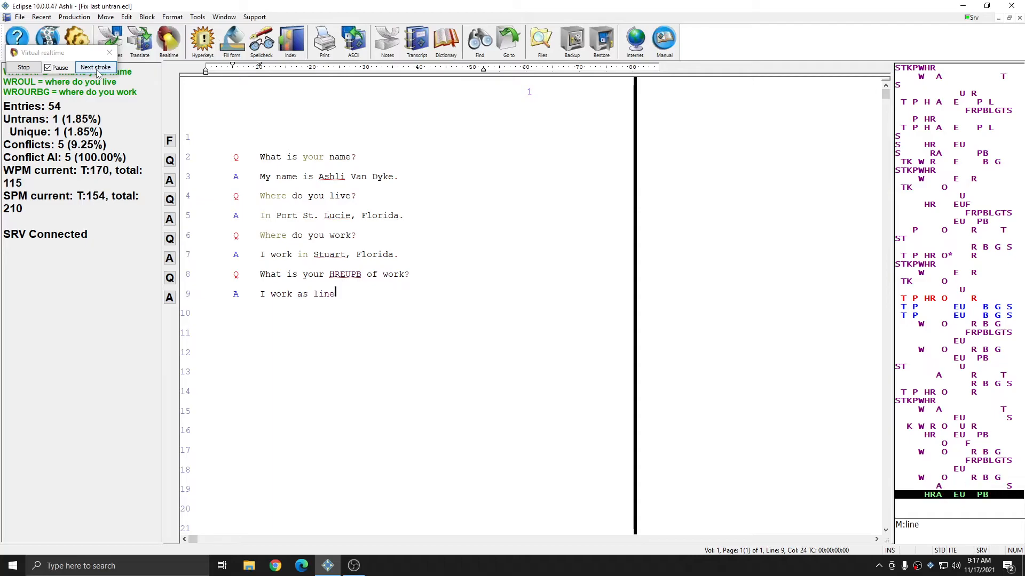
{"action": "left_click", "coordinate": [98, 70]}
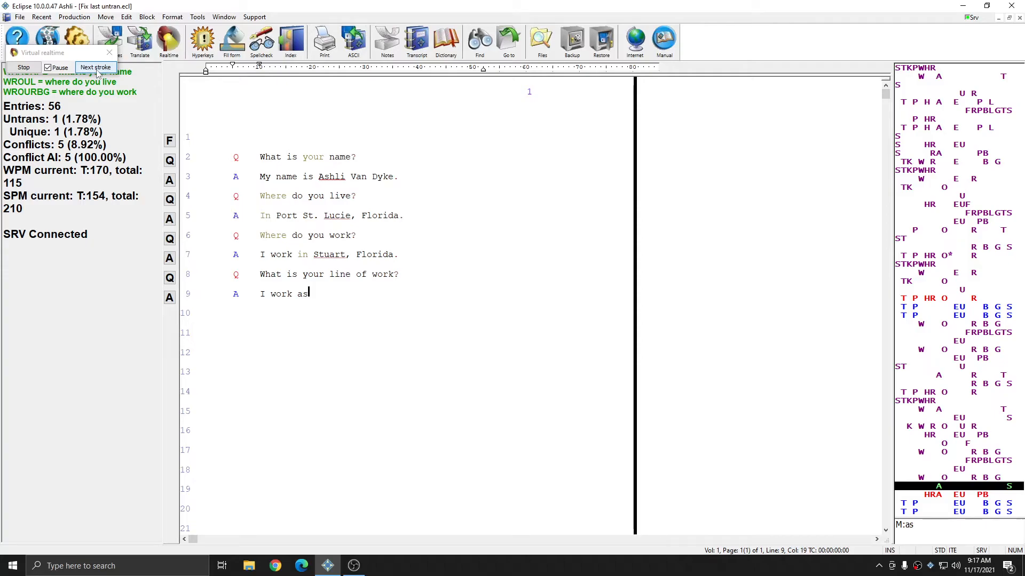
{"action": "left_click", "coordinate": [95, 67]}
{"action": "left_click", "coordinate": [97, 73]}
{"action": "left_click", "coordinate": [97, 72]}
Step: Play the strokes for "What do you TPRAB for your current employer" followed by the correction word fabricate
{"action": "left_click", "coordinate": [97, 72]}
{"action": "left_click", "coordinate": [97, 73]}
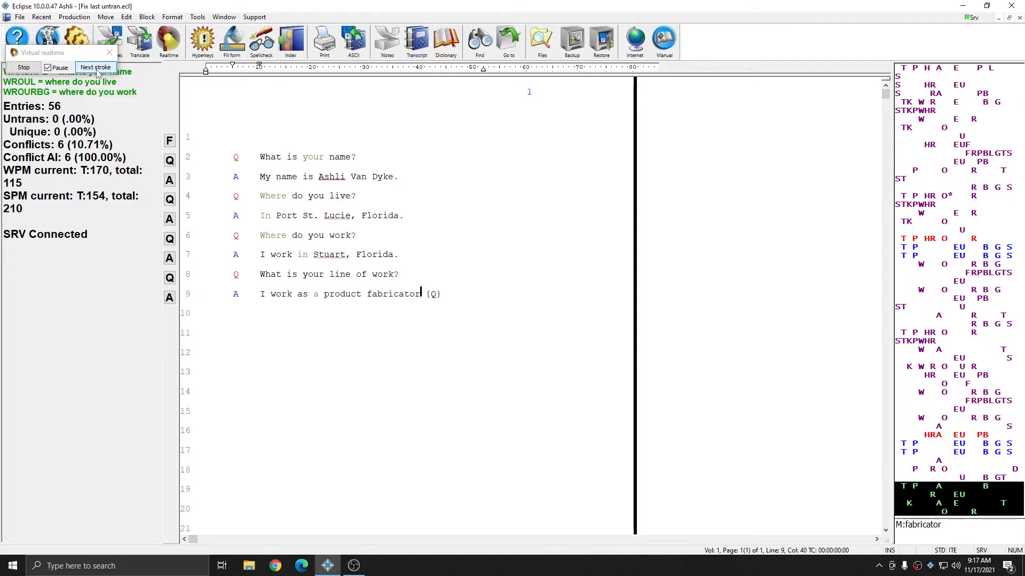
{"action": "left_click", "coordinate": [97, 72]}
{"action": "left_click", "coordinate": [97, 72]}
{"action": "left_click", "coordinate": [97, 73]}
{"action": "left_click", "coordinate": [97, 72]}
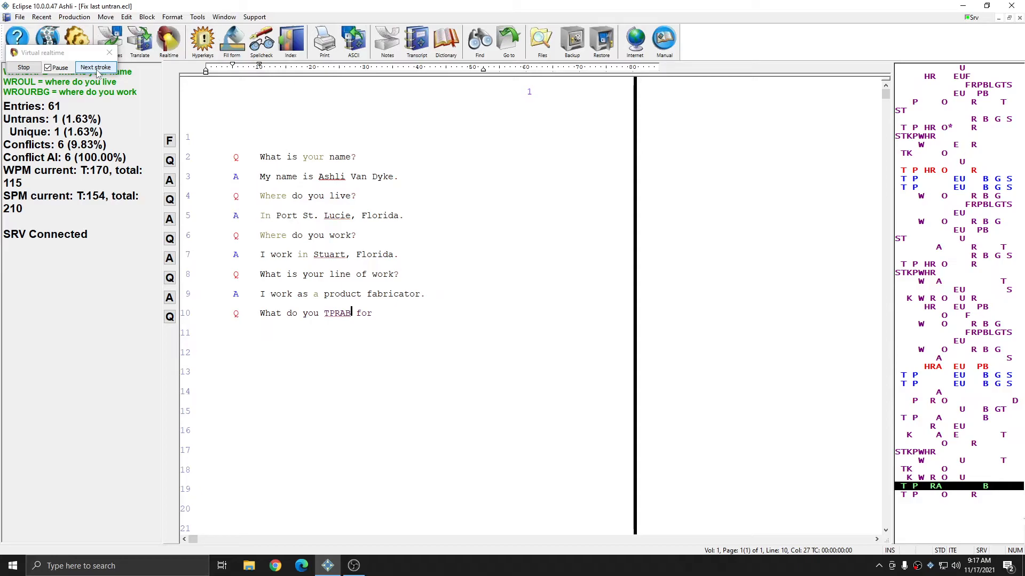
{"action": "left_click", "coordinate": [96, 67]}
{"action": "left_click", "coordinate": [95, 68]}
{"action": "left_click", "coordinate": [96, 67]}
{"action": "left_click", "coordinate": [96, 68]}
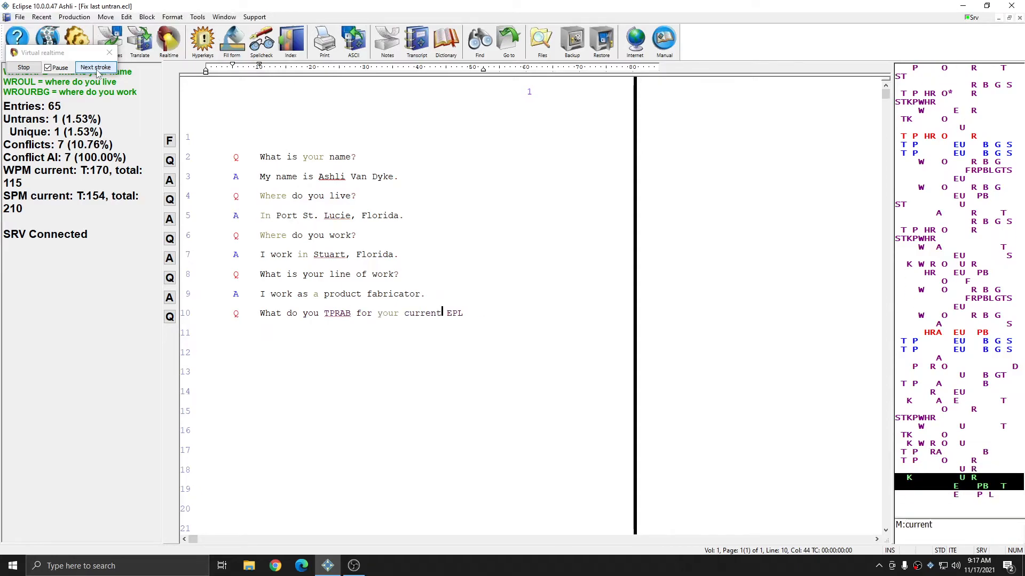
{"action": "left_click", "coordinate": [96, 67]}
{"action": "left_click", "coordinate": [96, 67]}
{"action": "left_click", "coordinate": [95, 67]}
{"action": "left_click", "coordinate": [96, 67]}
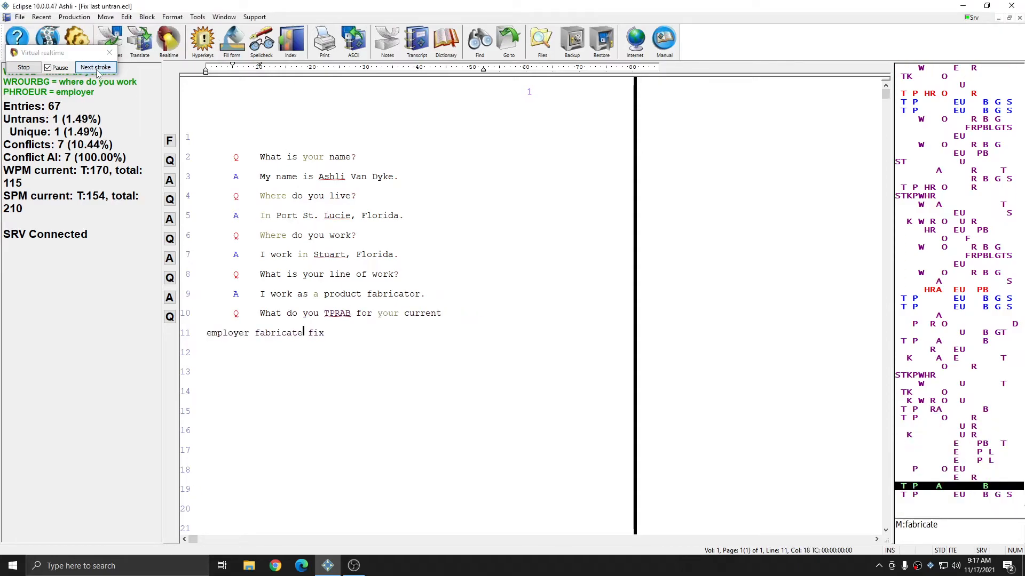
Step: Finish the TPEUBGS TPEUBGS macro to replace TPRAB on line 10 with fabricate, and continue through "We are work" on line 12
{"action": "left_click", "coordinate": [97, 72]}
{"action": "left_click", "coordinate": [97, 72]}
{"action": "left_click", "coordinate": [98, 71]}
{"action": "left_click", "coordinate": [97, 71]}
{"action": "left_click", "coordinate": [97, 72]}
Step: Play the remaining strokes to complete the answer "We are working on widgets at this time." and end the virtual realtime run
{"action": "left_click", "coordinate": [97, 72]}
{"action": "left_click", "coordinate": [97, 71]}
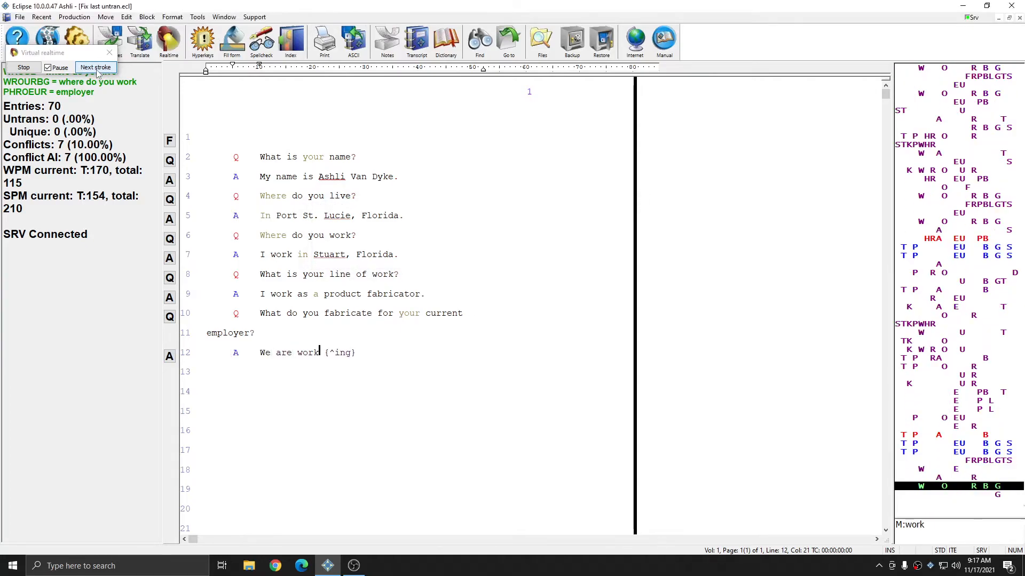
{"action": "left_click", "coordinate": [97, 72]}
{"action": "left_click", "coordinate": [97, 71]}
{"action": "left_click", "coordinate": [97, 72]}
{"action": "left_click", "coordinate": [97, 72]}
{"action": "left_click", "coordinate": [97, 71]}
{"action": "left_click", "coordinate": [97, 72]}
{"action": "left_click", "coordinate": [97, 71]}
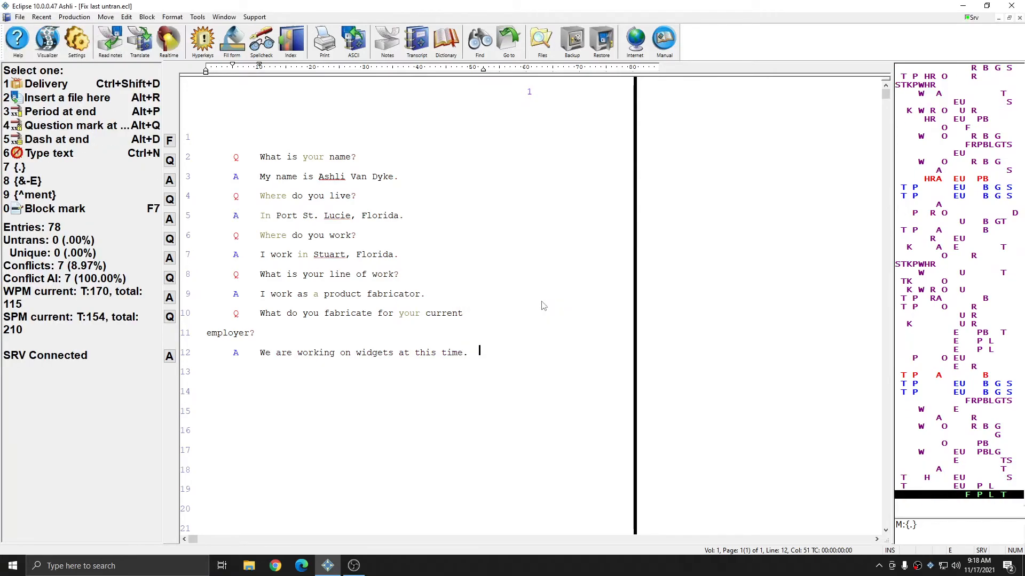